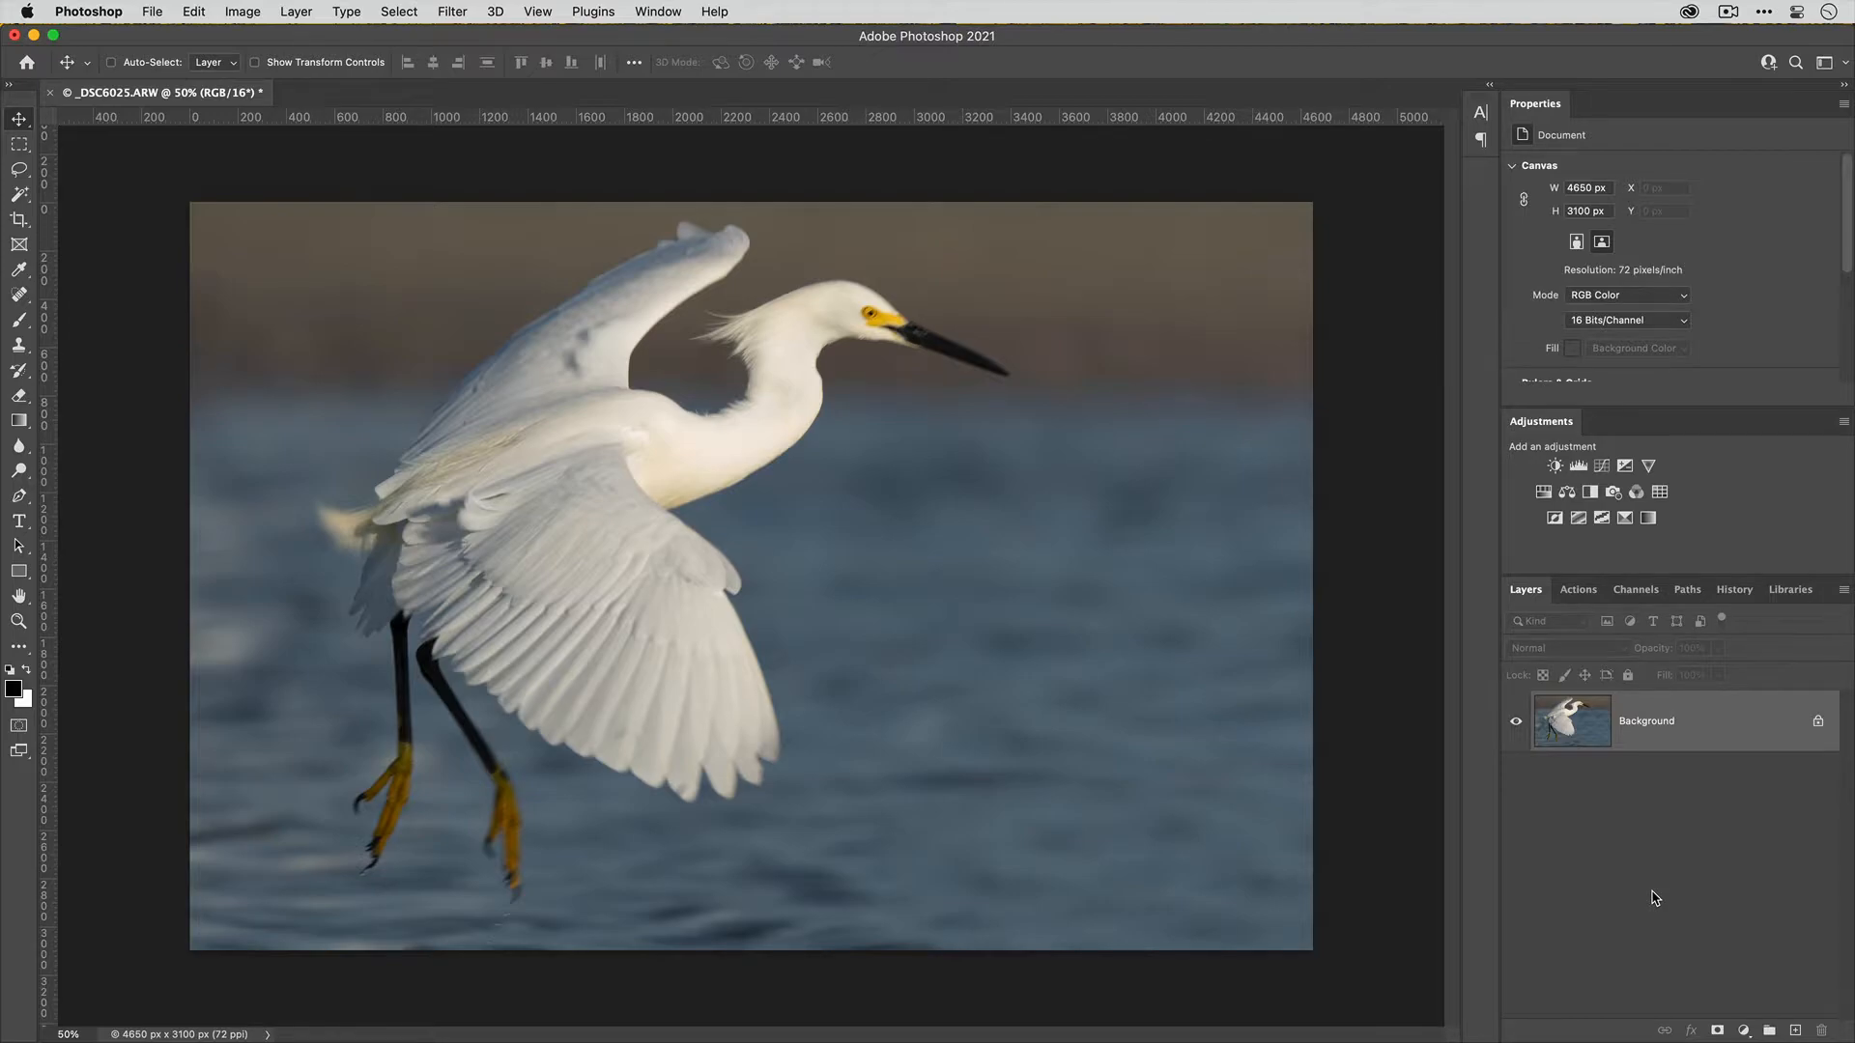
Examine the sharpness of the egret's head and eye at 200% magnification, and return to the whole image.
key("super+equal")
key("super+equal")
key("super+equal")
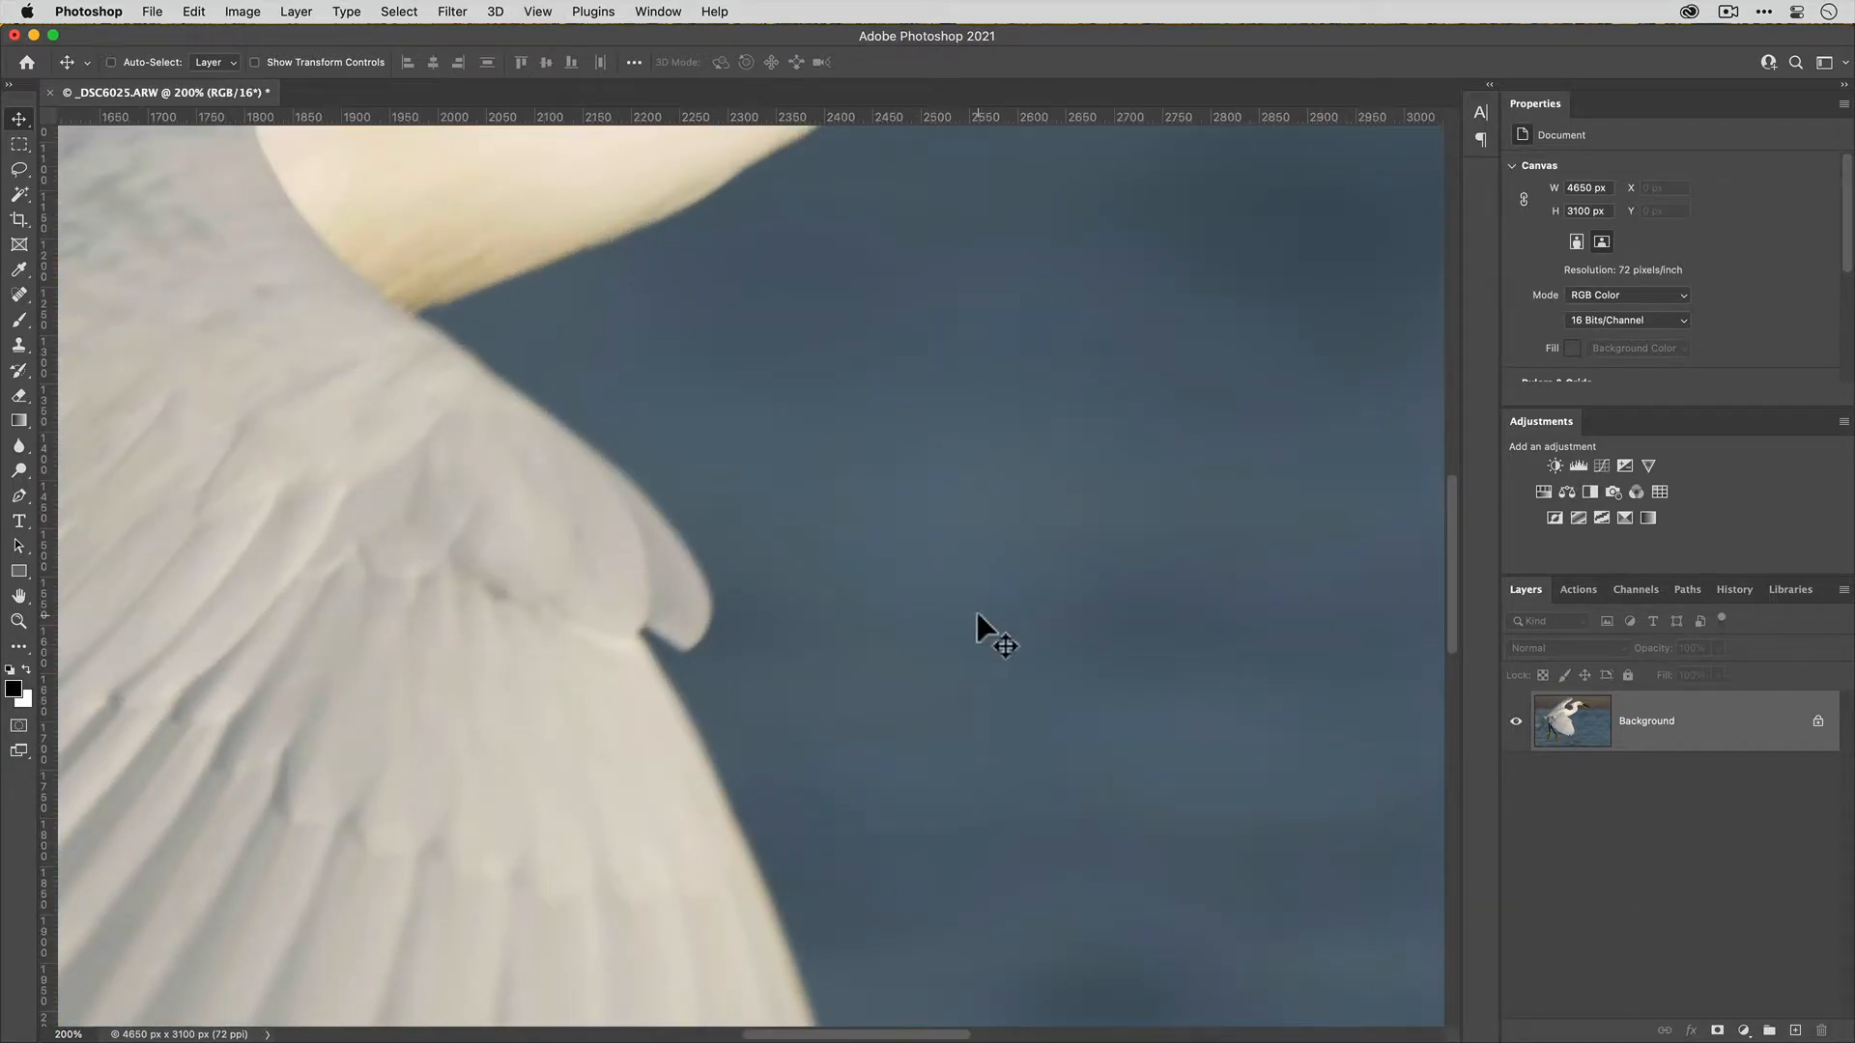
scroll(976, 612, "up", 10)
scroll(976, 613, "right", 3)
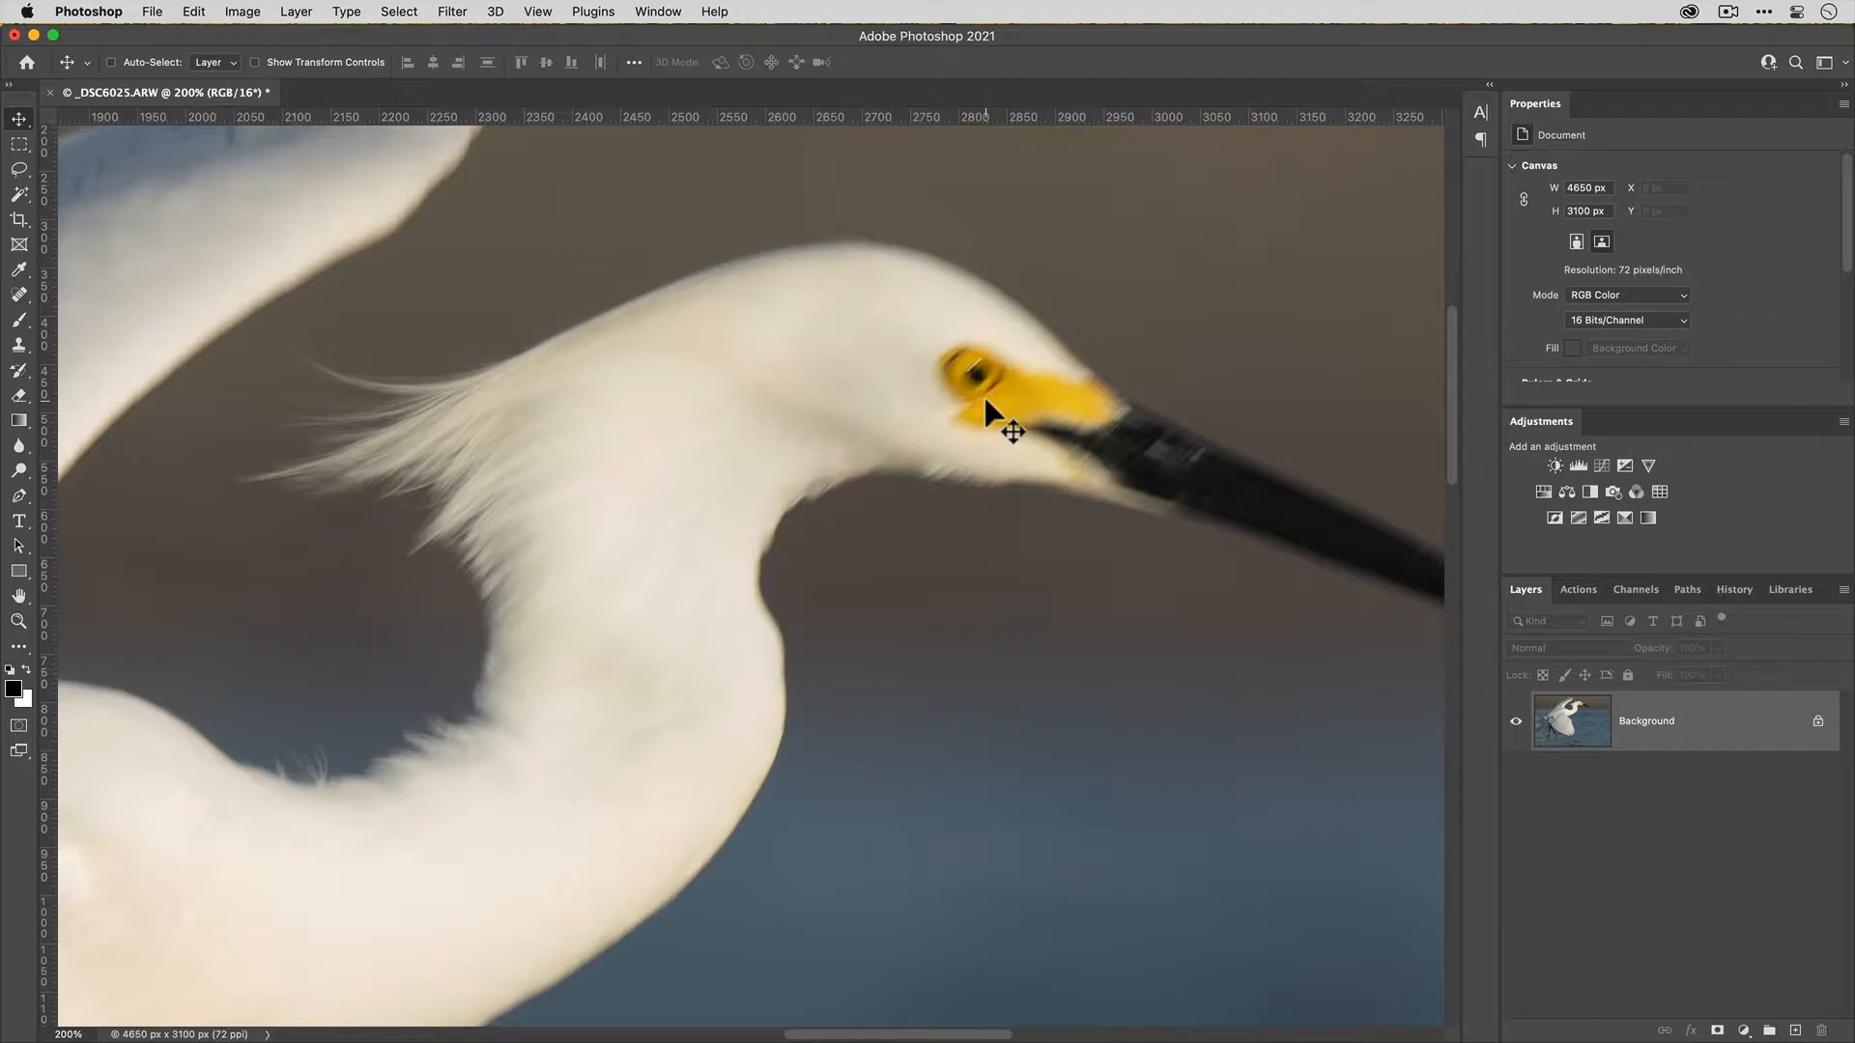
key("super+0")
key("super+minus")
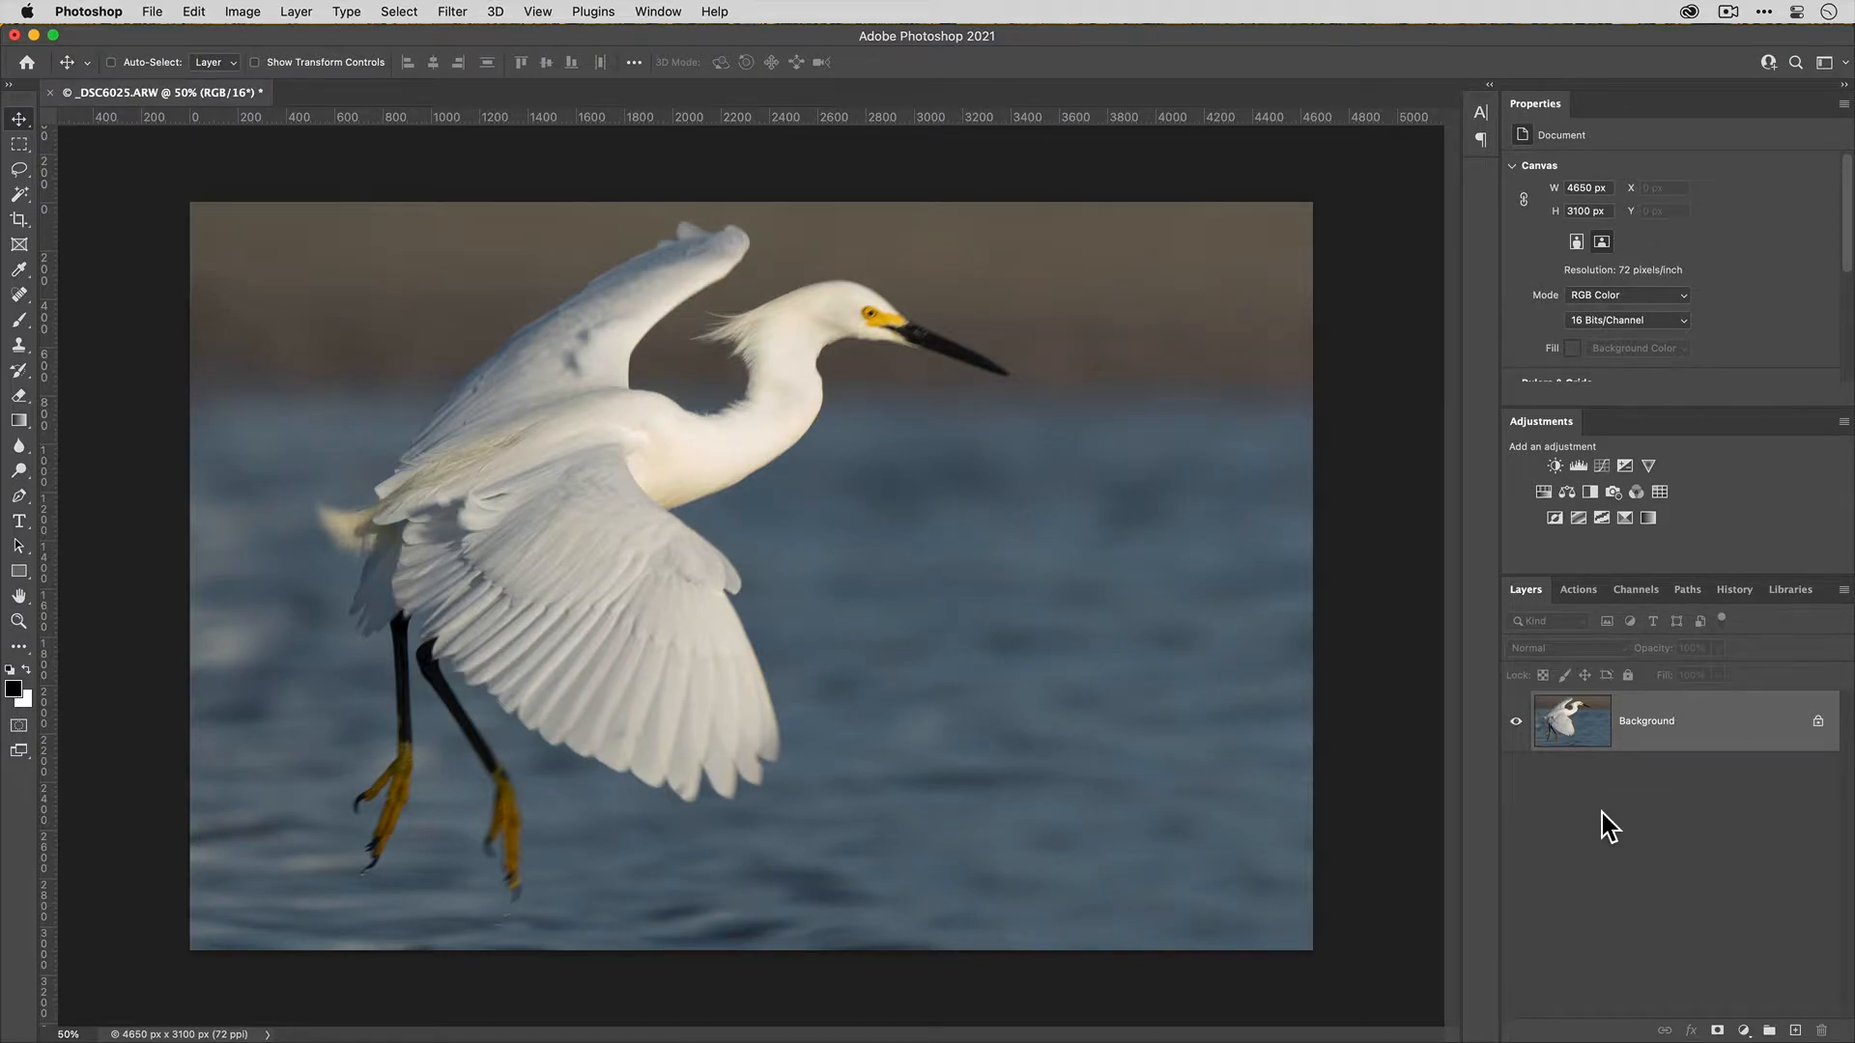
Duplicate the Background layer under the name "Sharpen AI" and convert the copy to a Smart Object.
right_click(1711, 720)
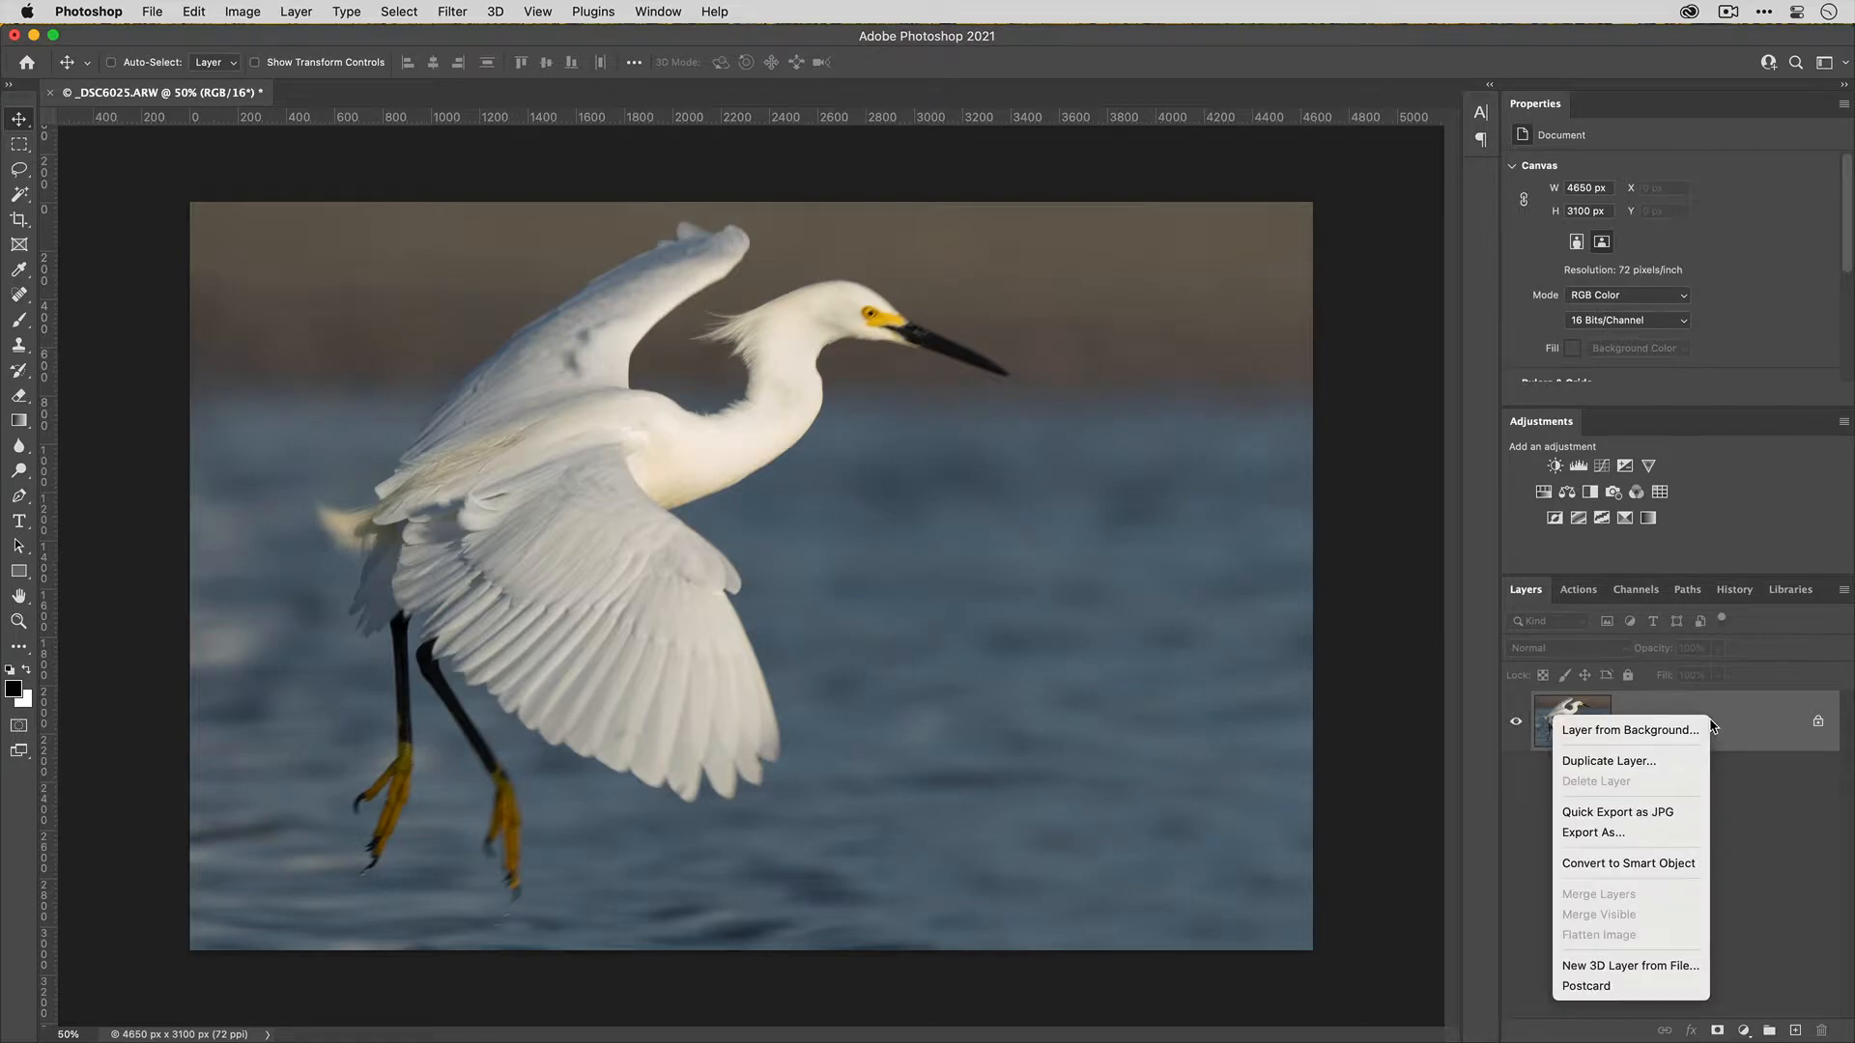
left_click(1648, 763)
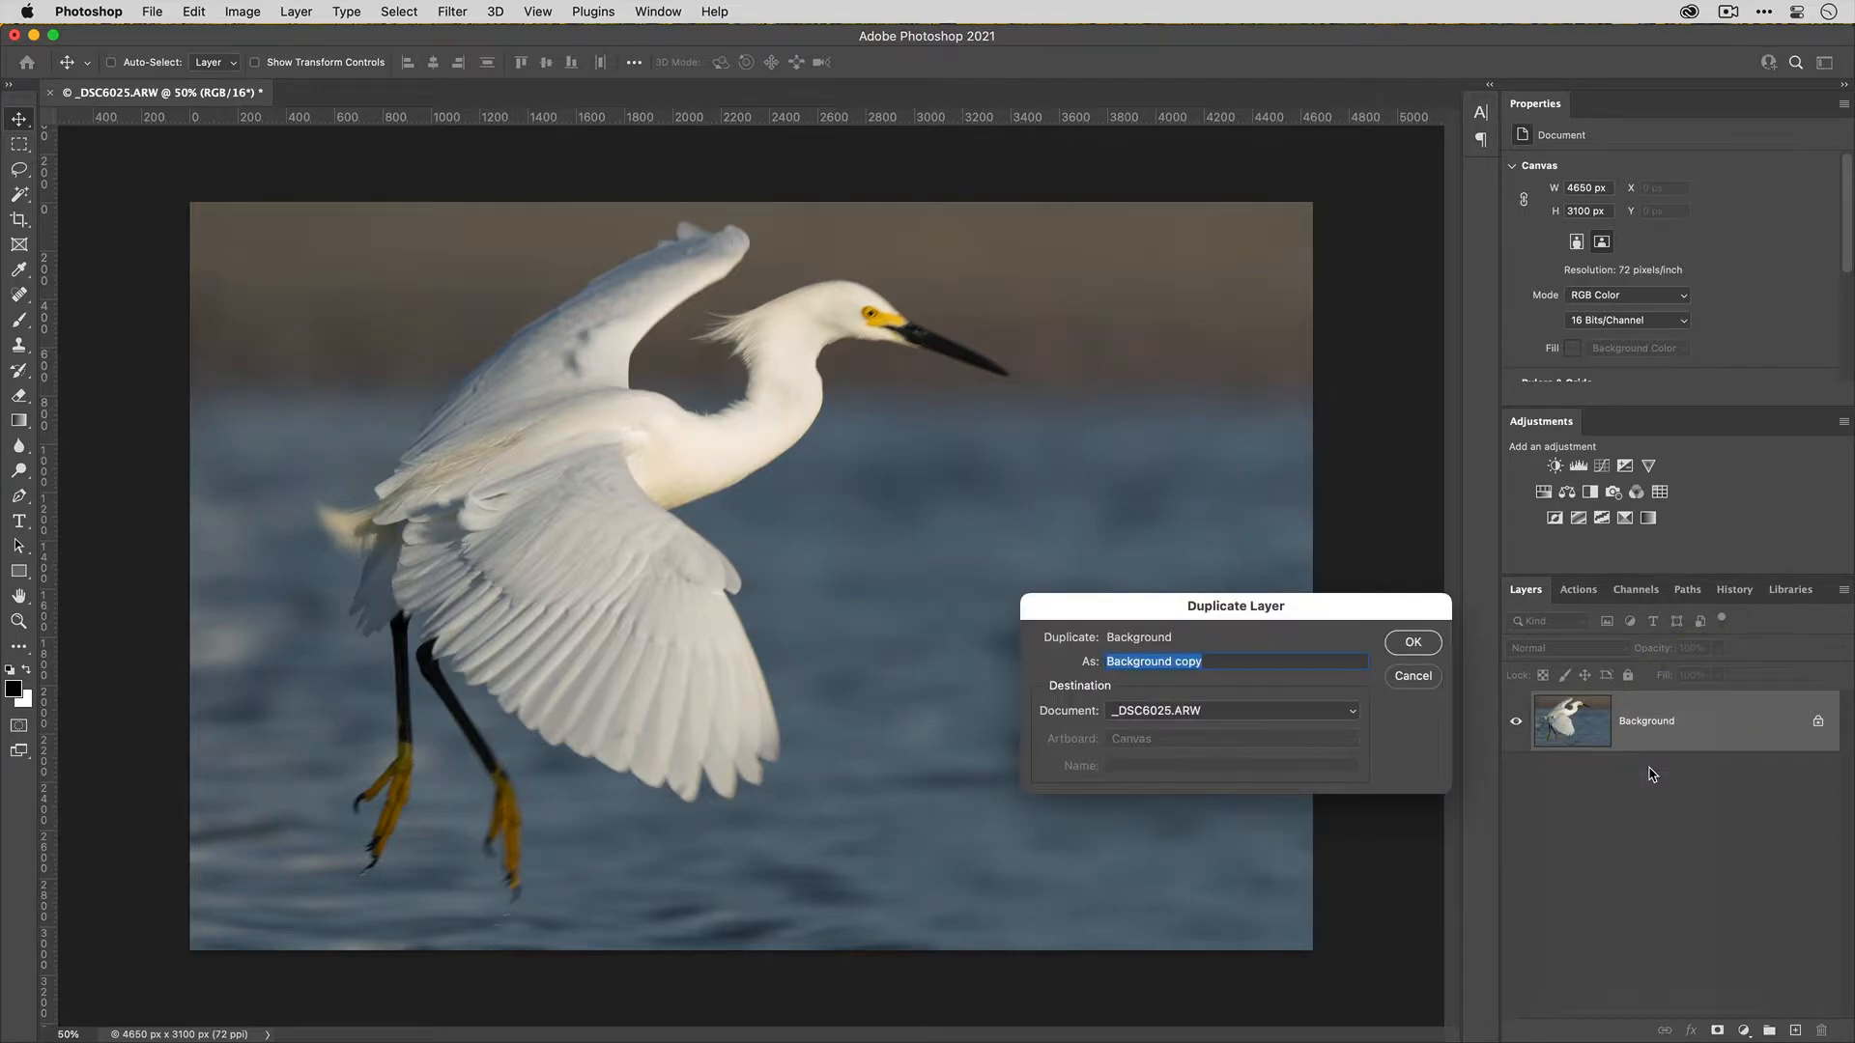
type("Sharpen AI")
left_click(1415, 642)
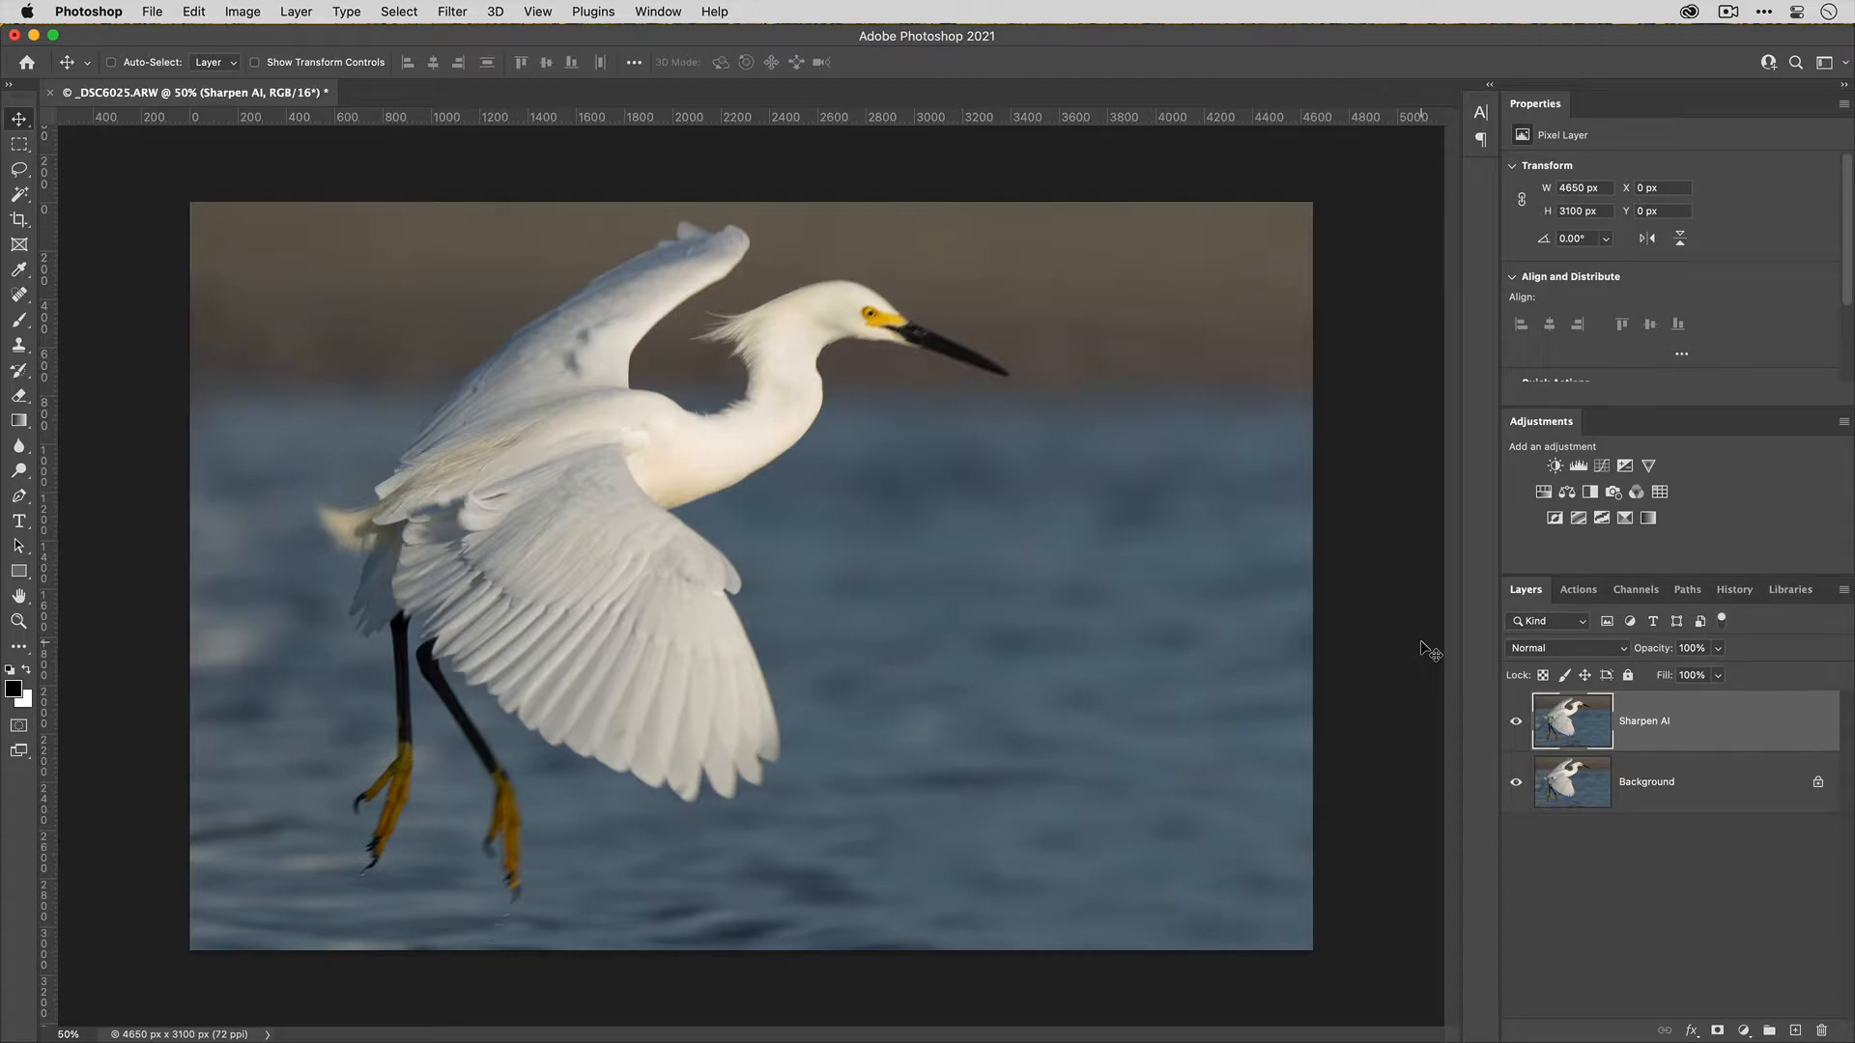
right_click(1716, 736)
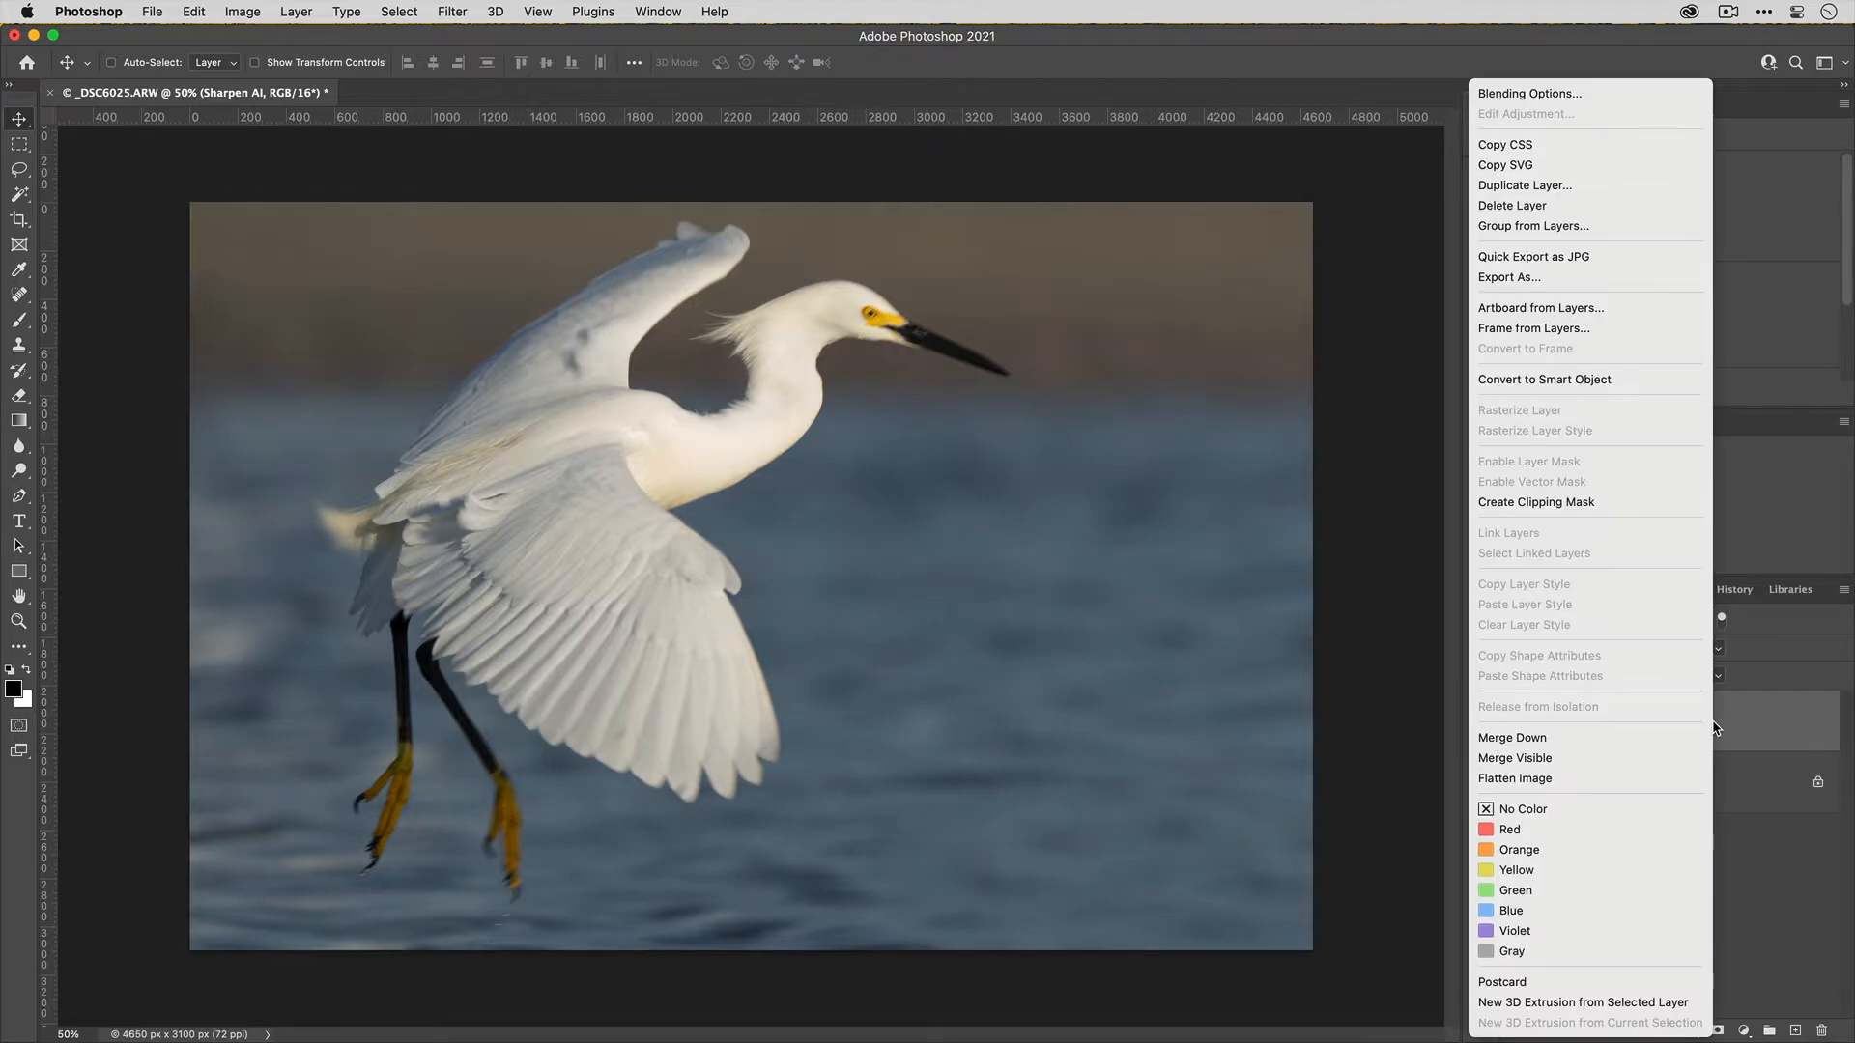
left_click(1618, 387)
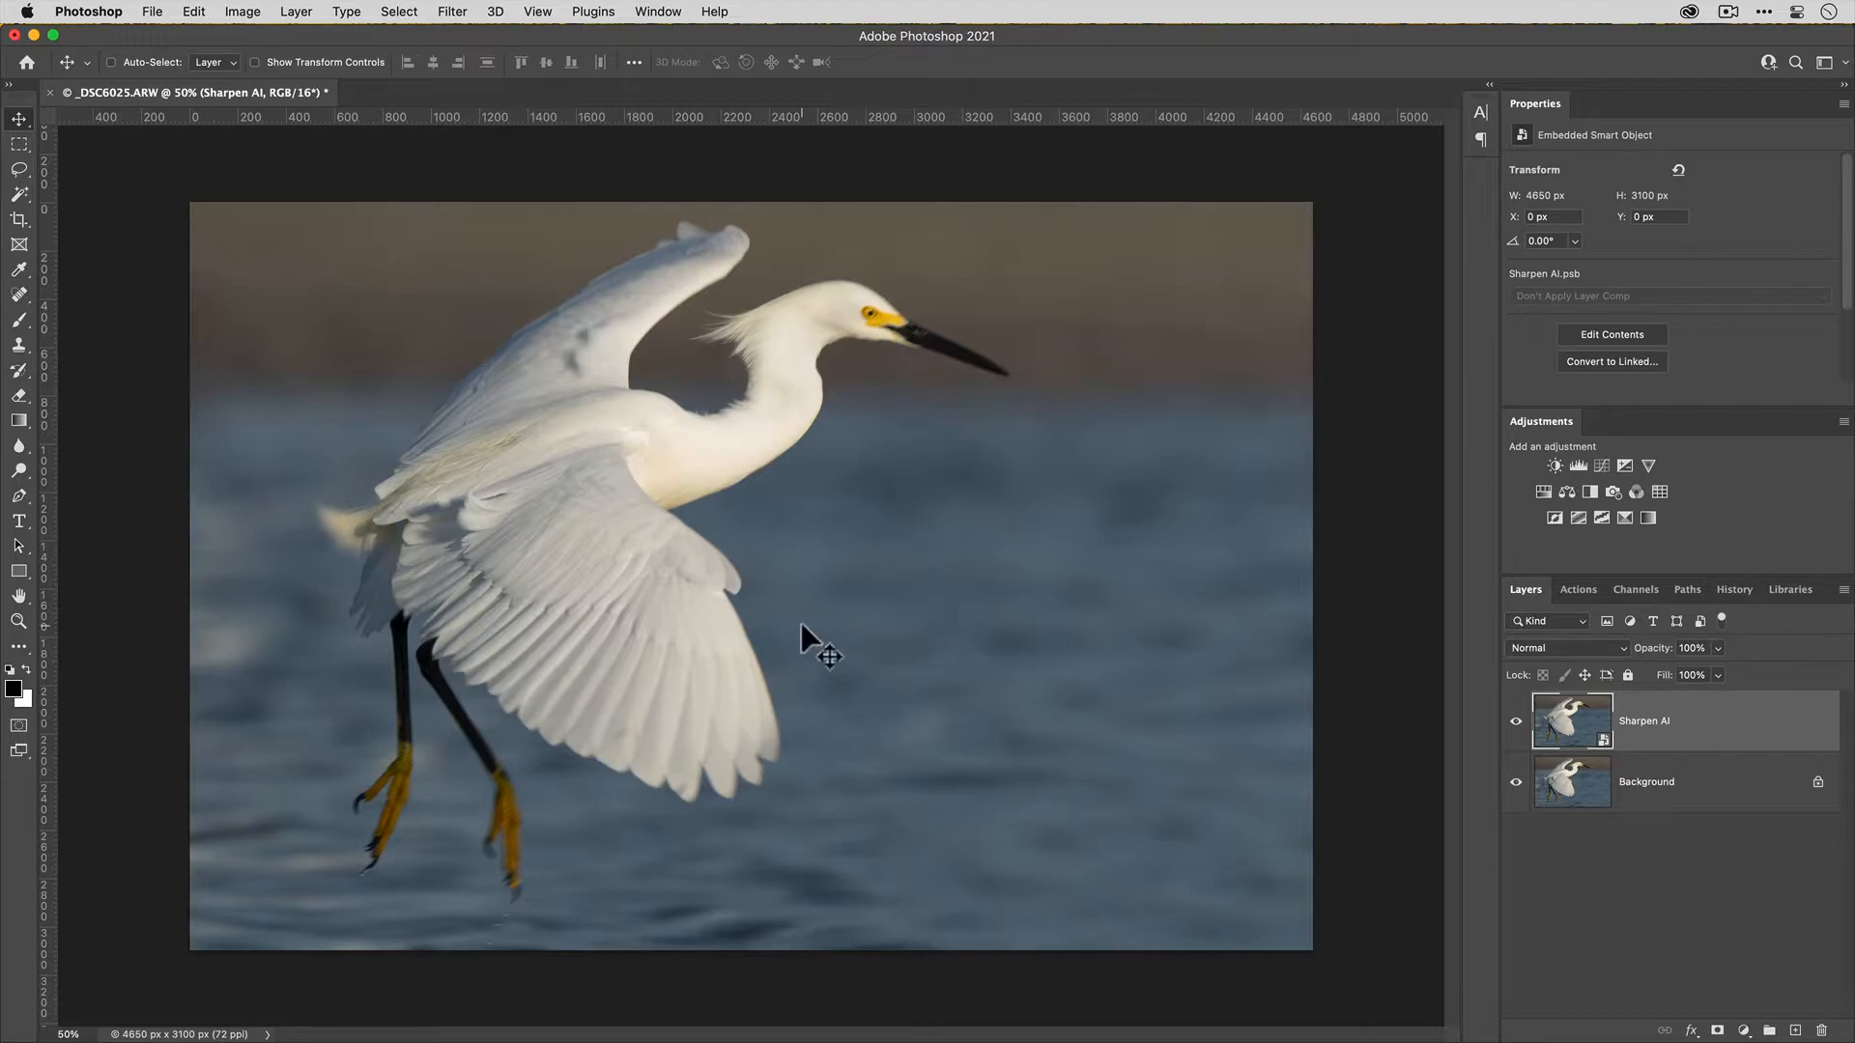
Open the Topaz Sharpen AI filter on the Sharpen AI smart object layer.
left_click(450, 12)
mouse_move(572, 348)
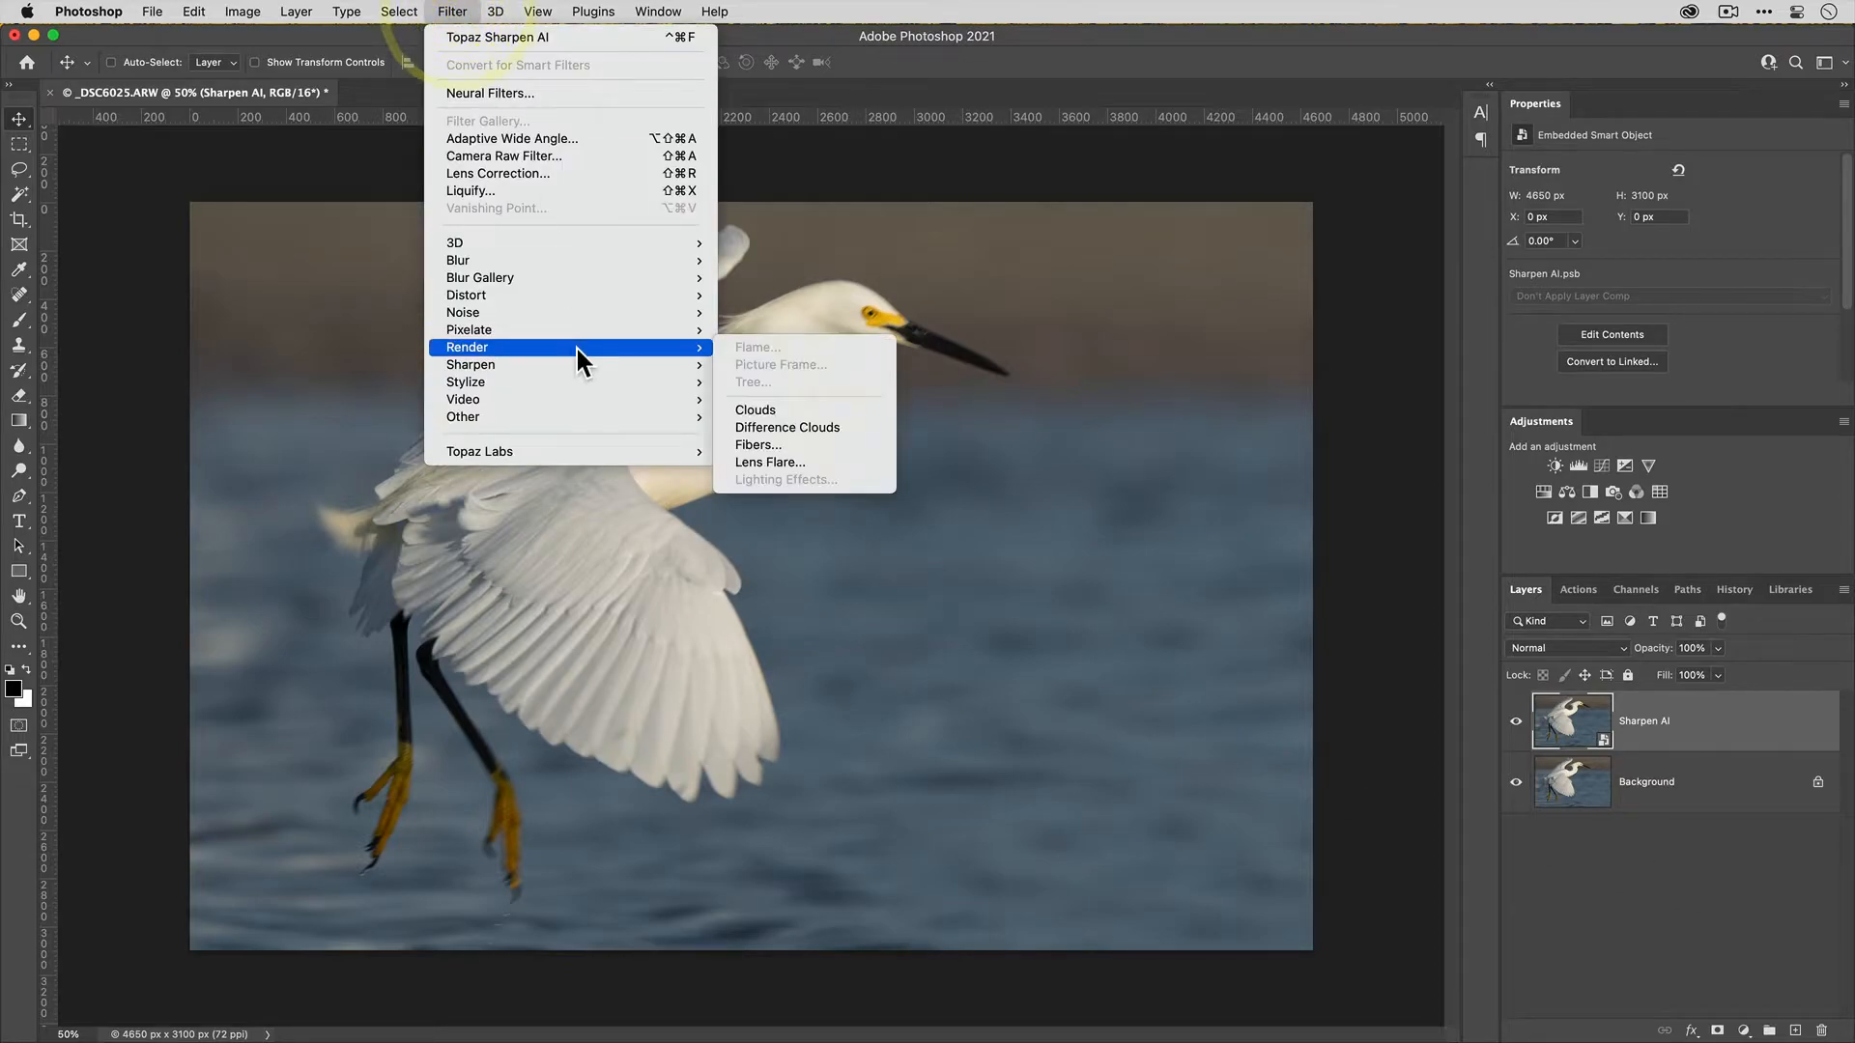
mouse_move(669, 451)
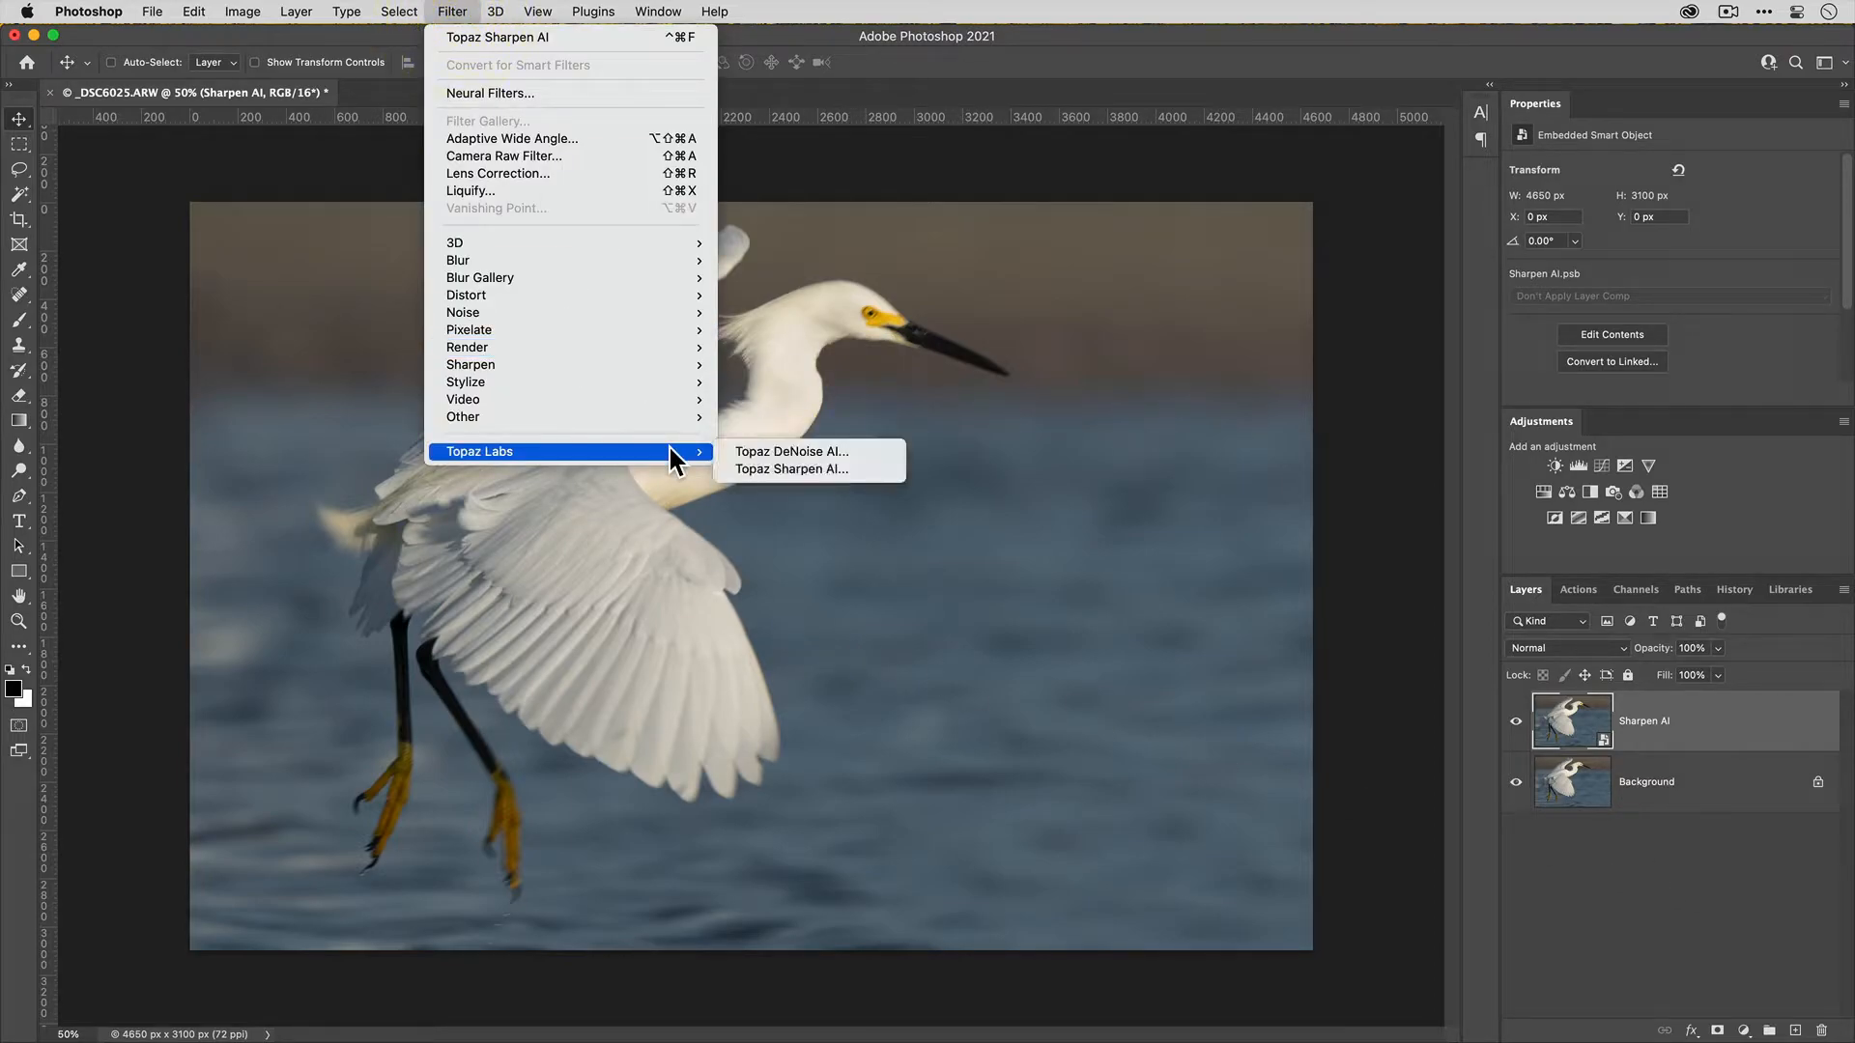
left_click(881, 478)
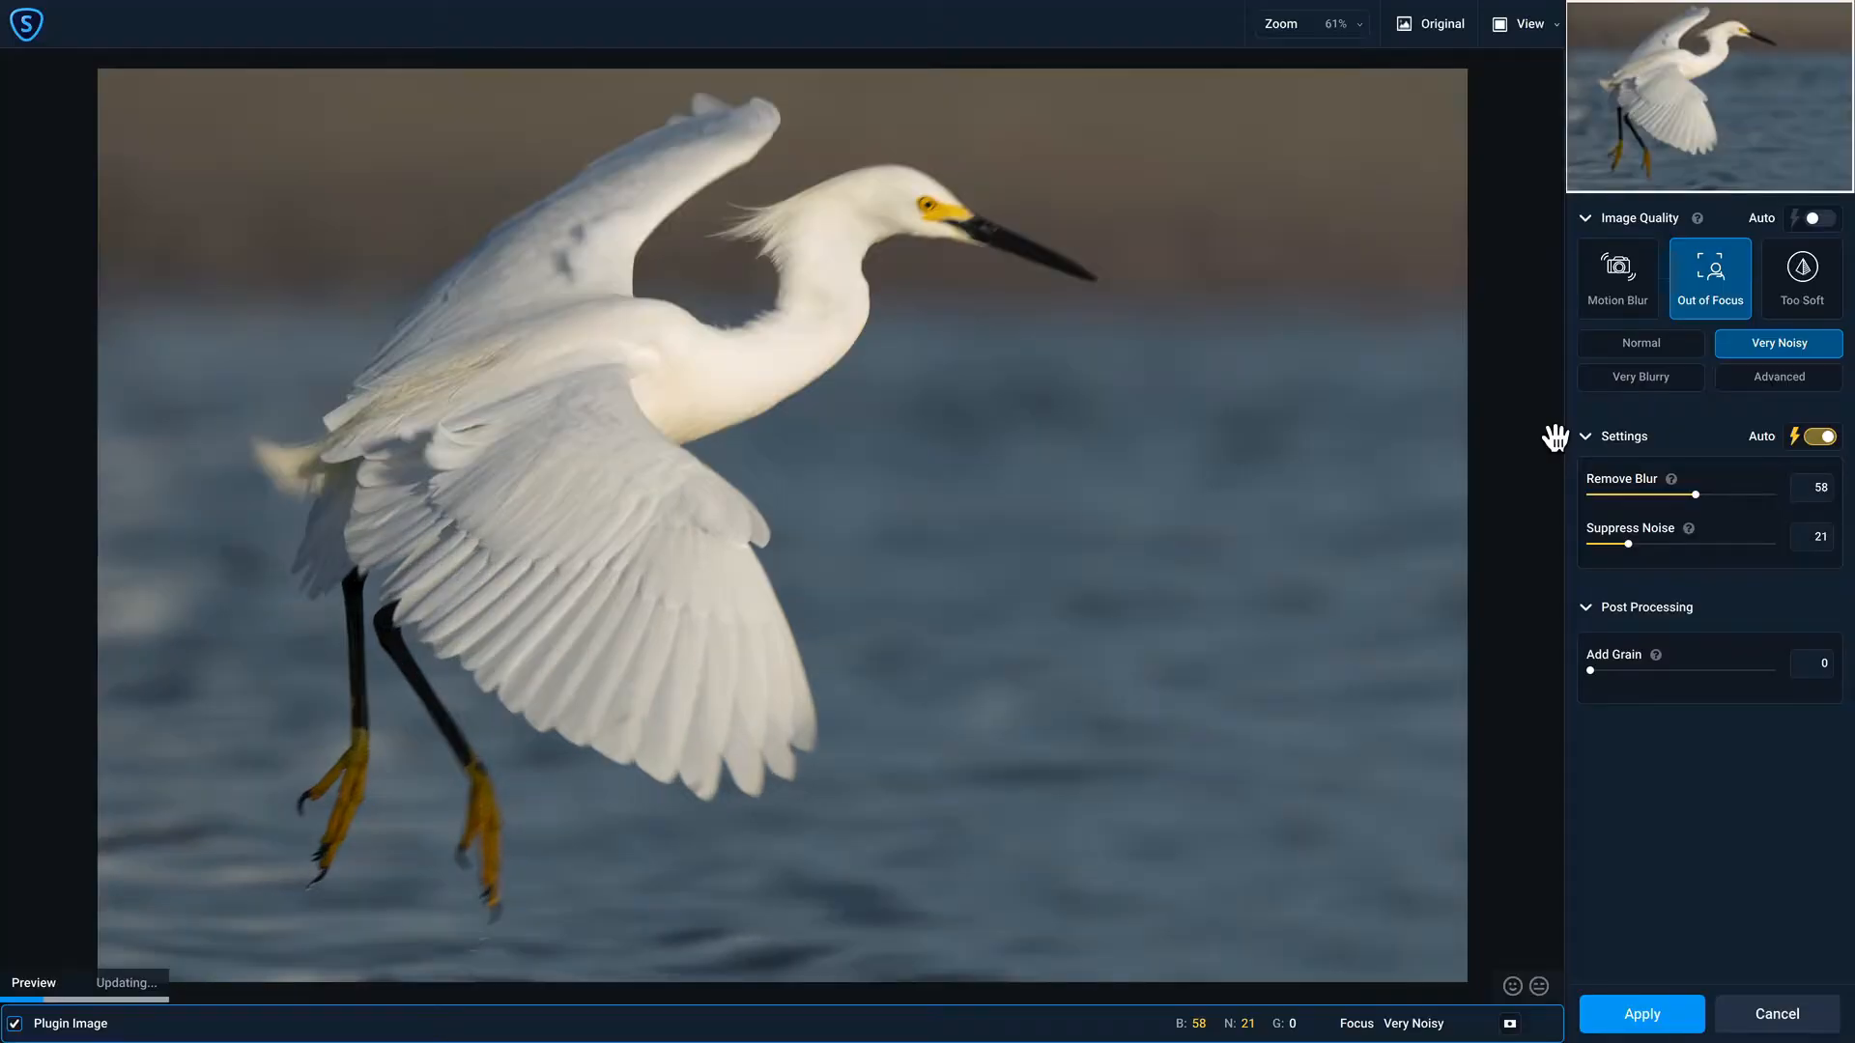
Compare the sharpening models in Comparison View at 200% zoom, centred on the egret's head.
left_click(1537, 29)
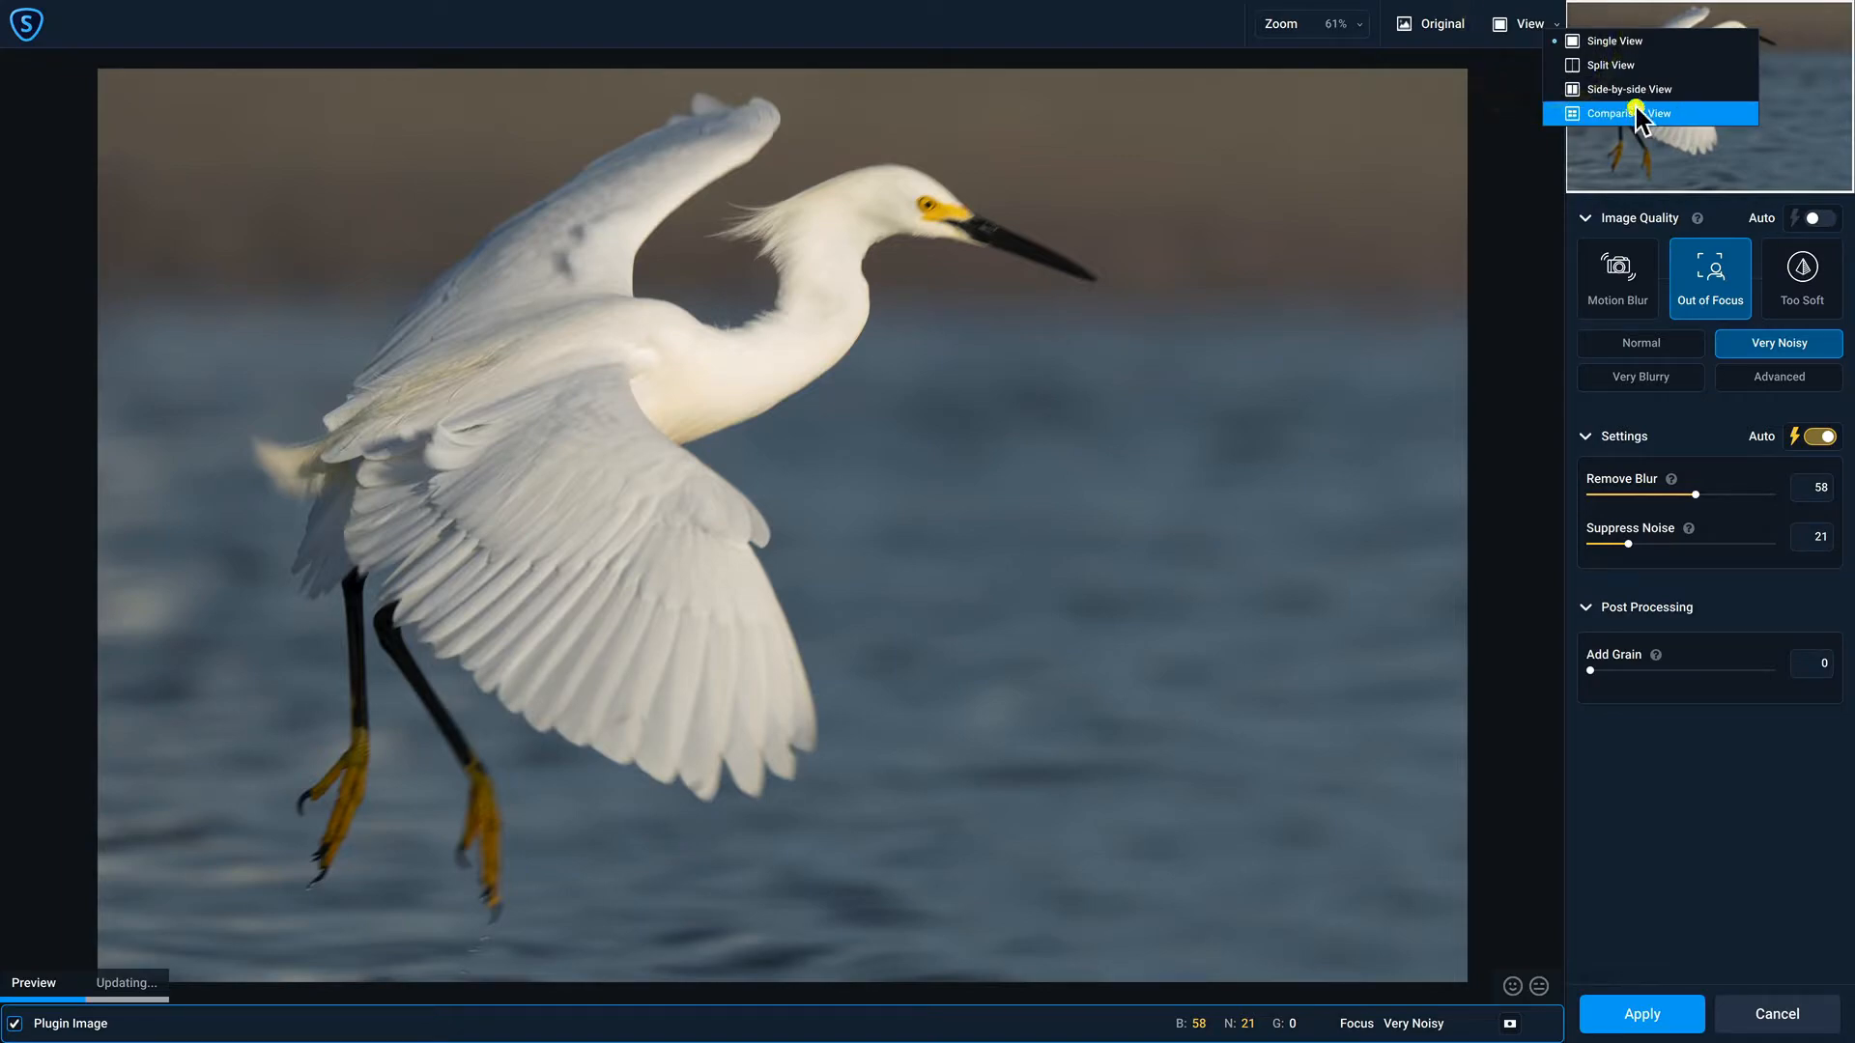
left_click(1635, 114)
left_click(1462, 27)
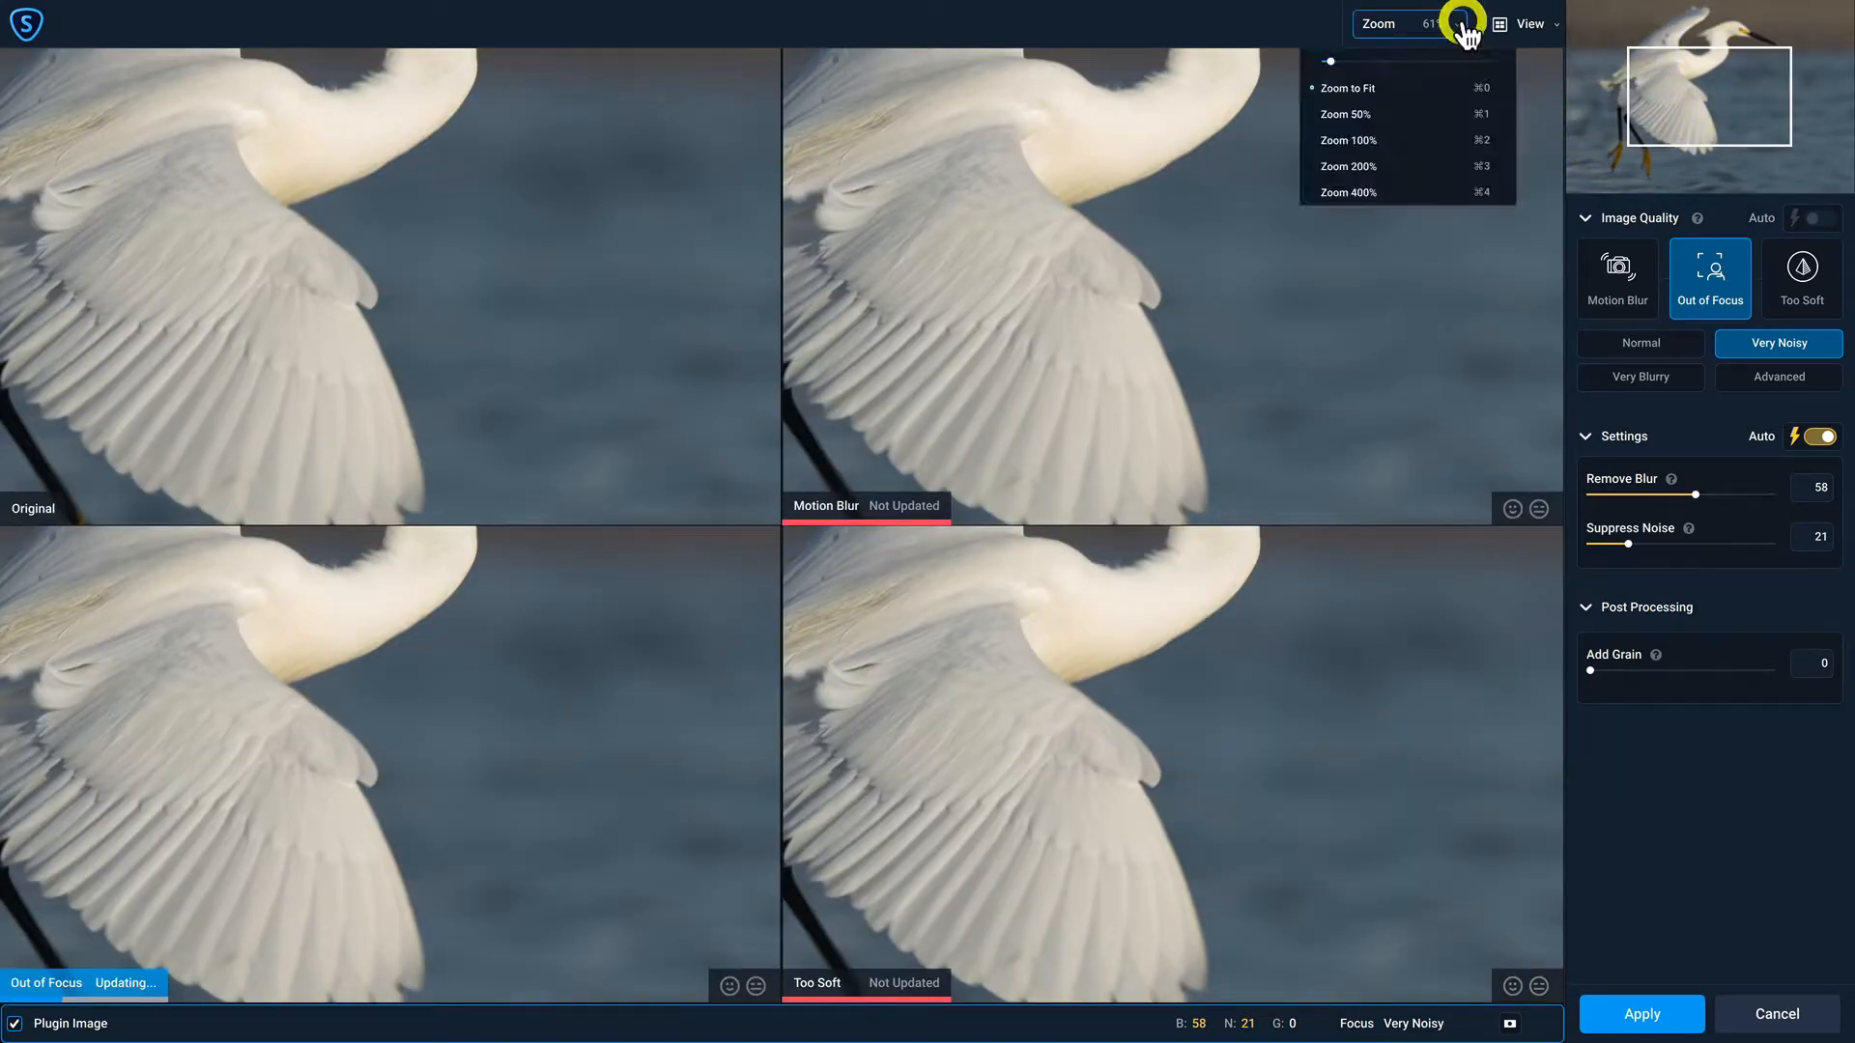
left_click(1398, 166)
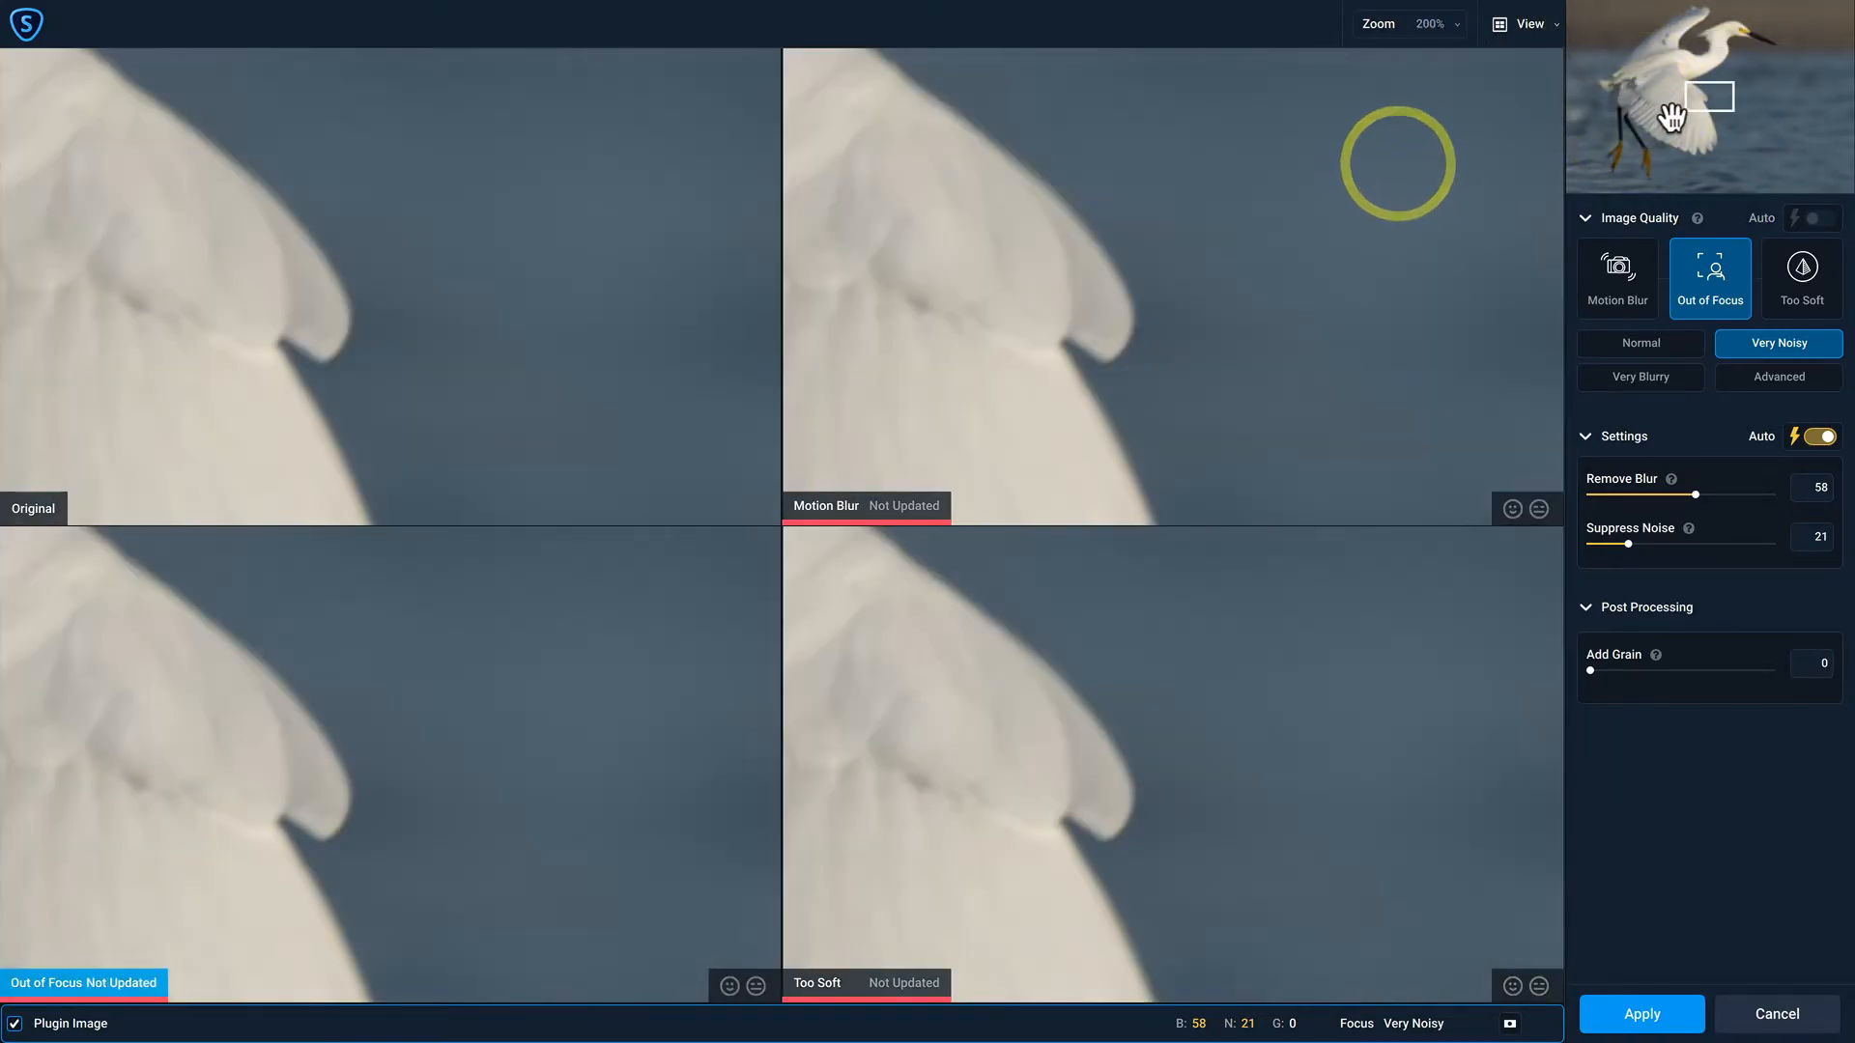
left_click_drag(1709, 93, 1740, 32)
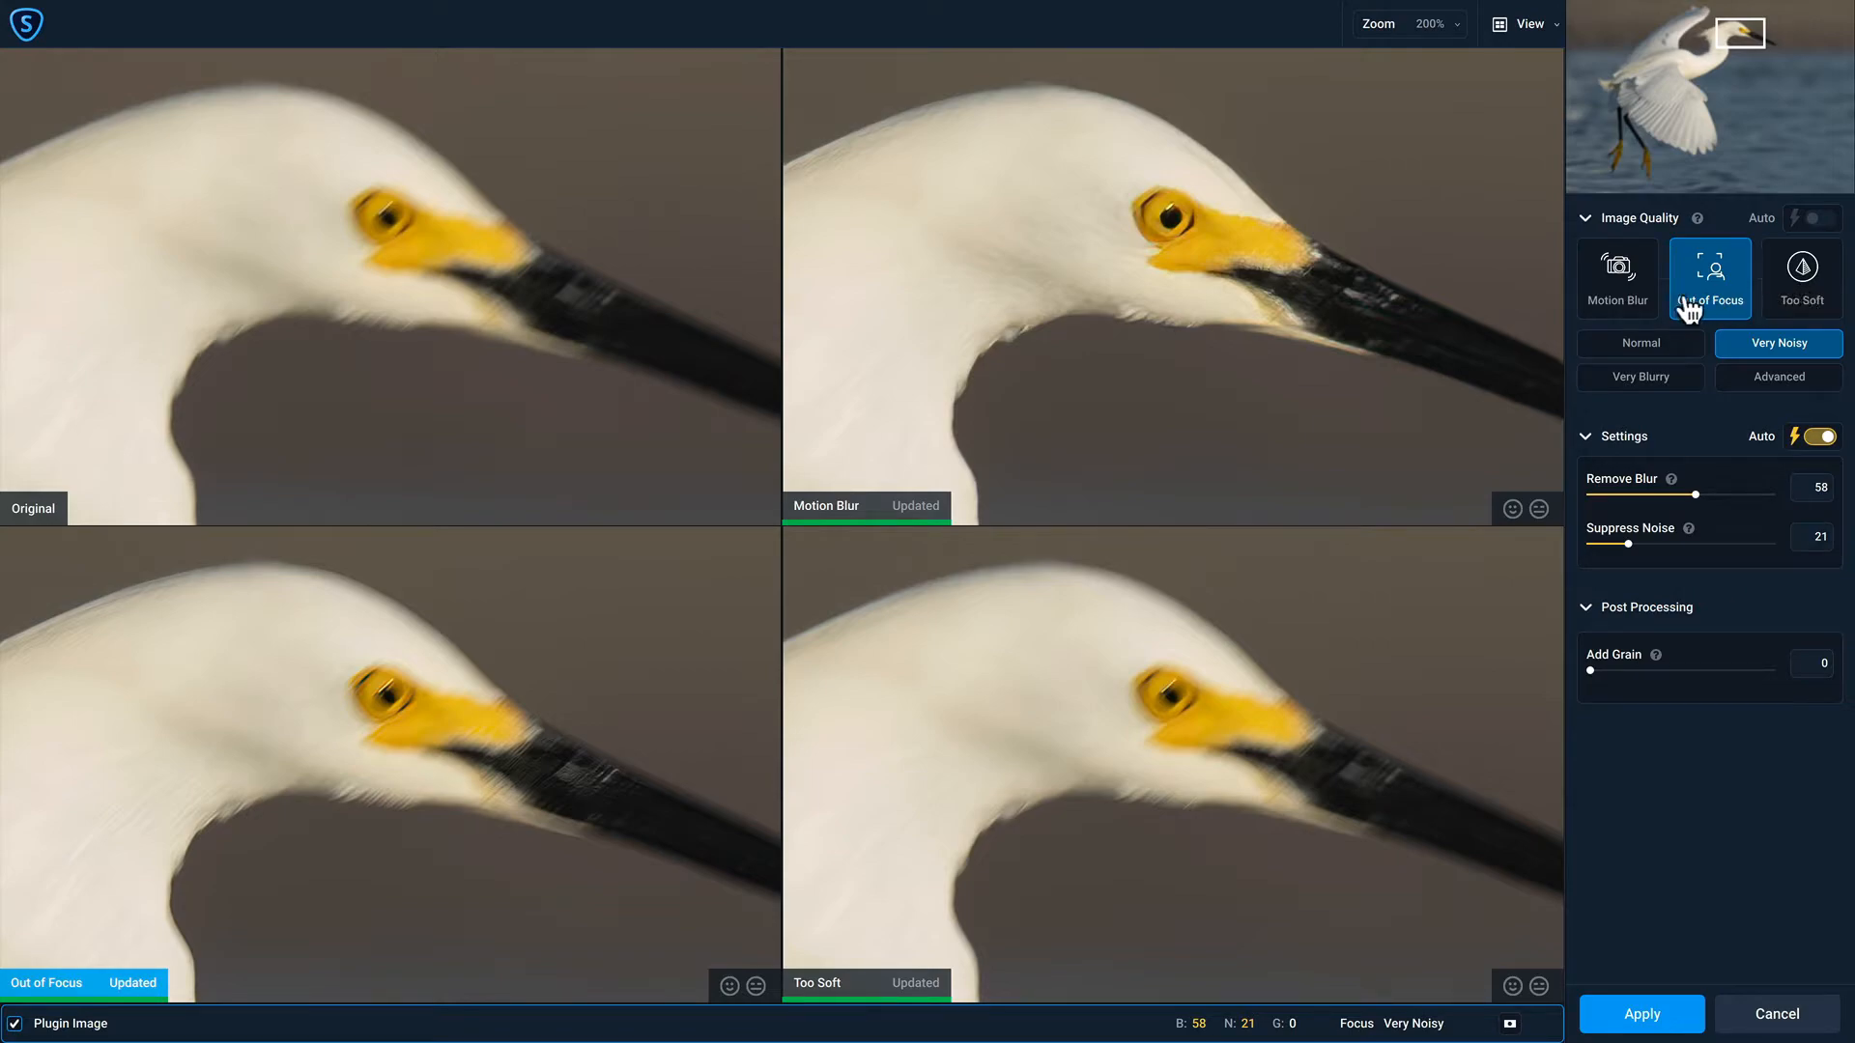
Select the Motion Blur model, try Very Noisy and Very Blurry, settle on Normal, and set Remove Blur to 85.
left_click(1621, 297)
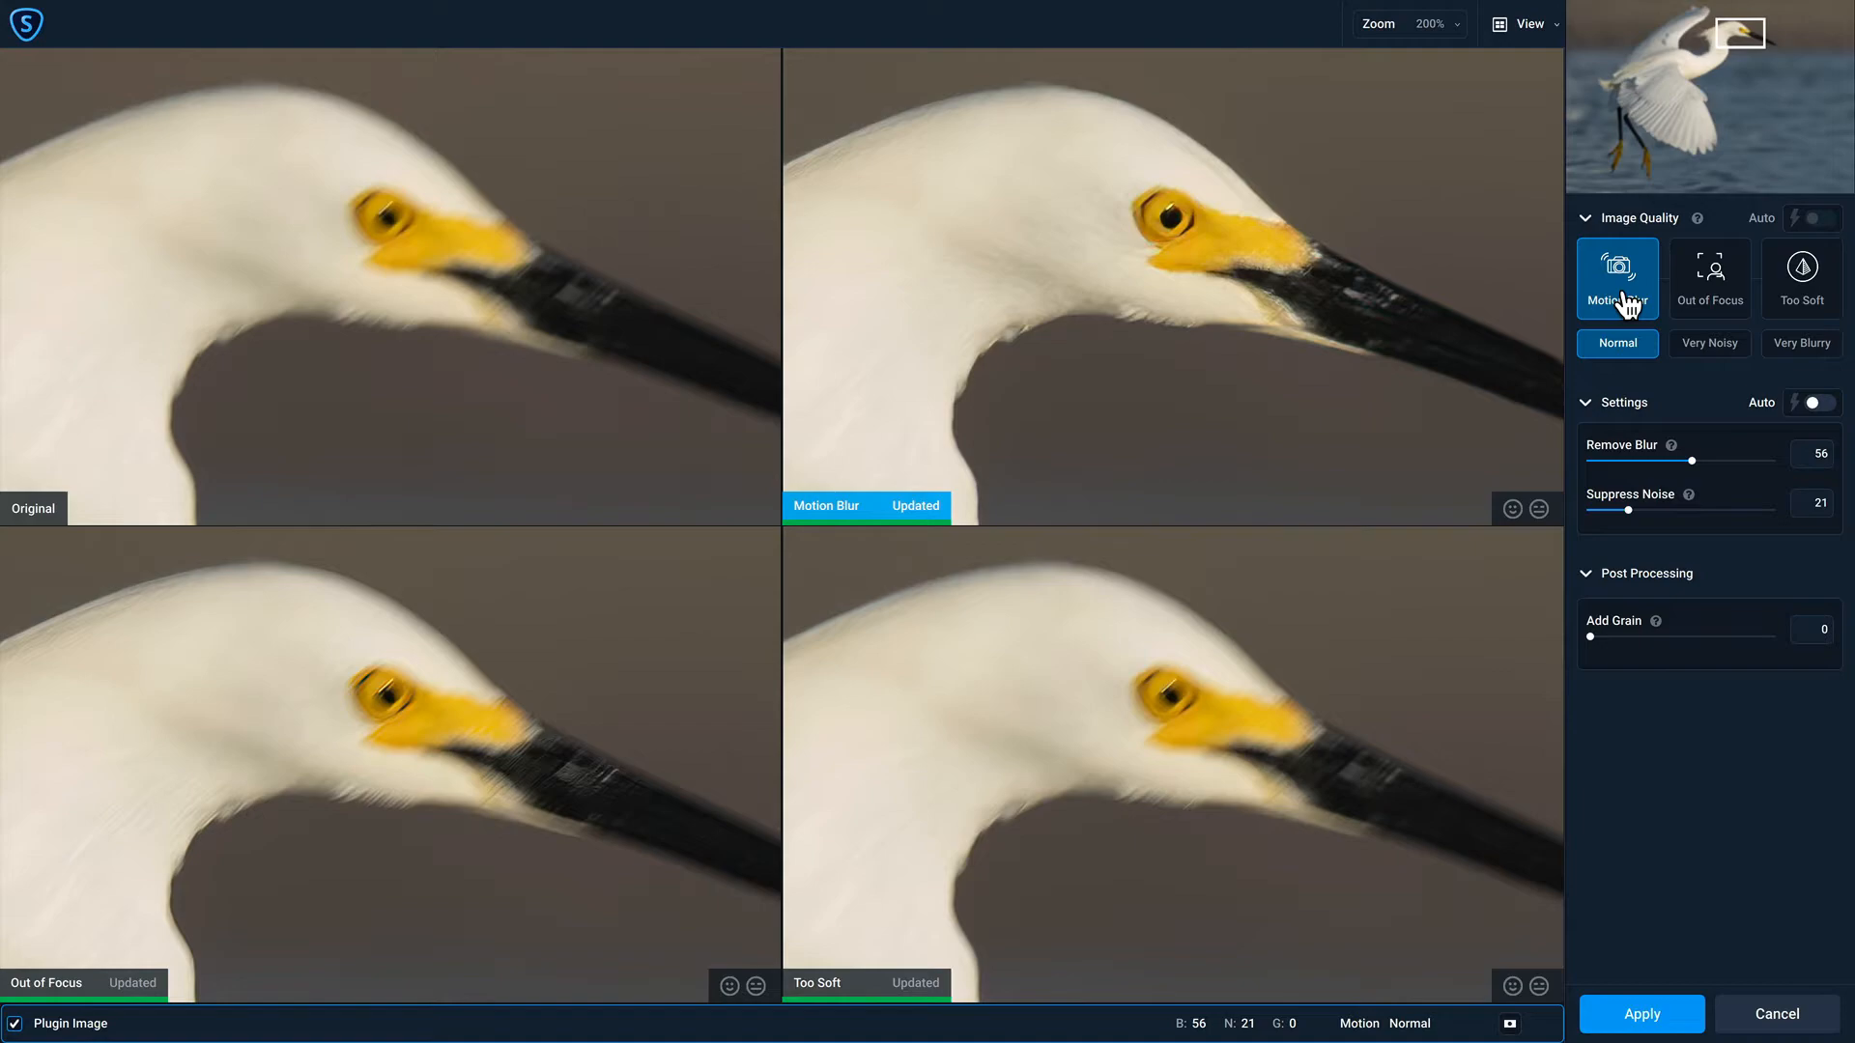
left_click(1728, 362)
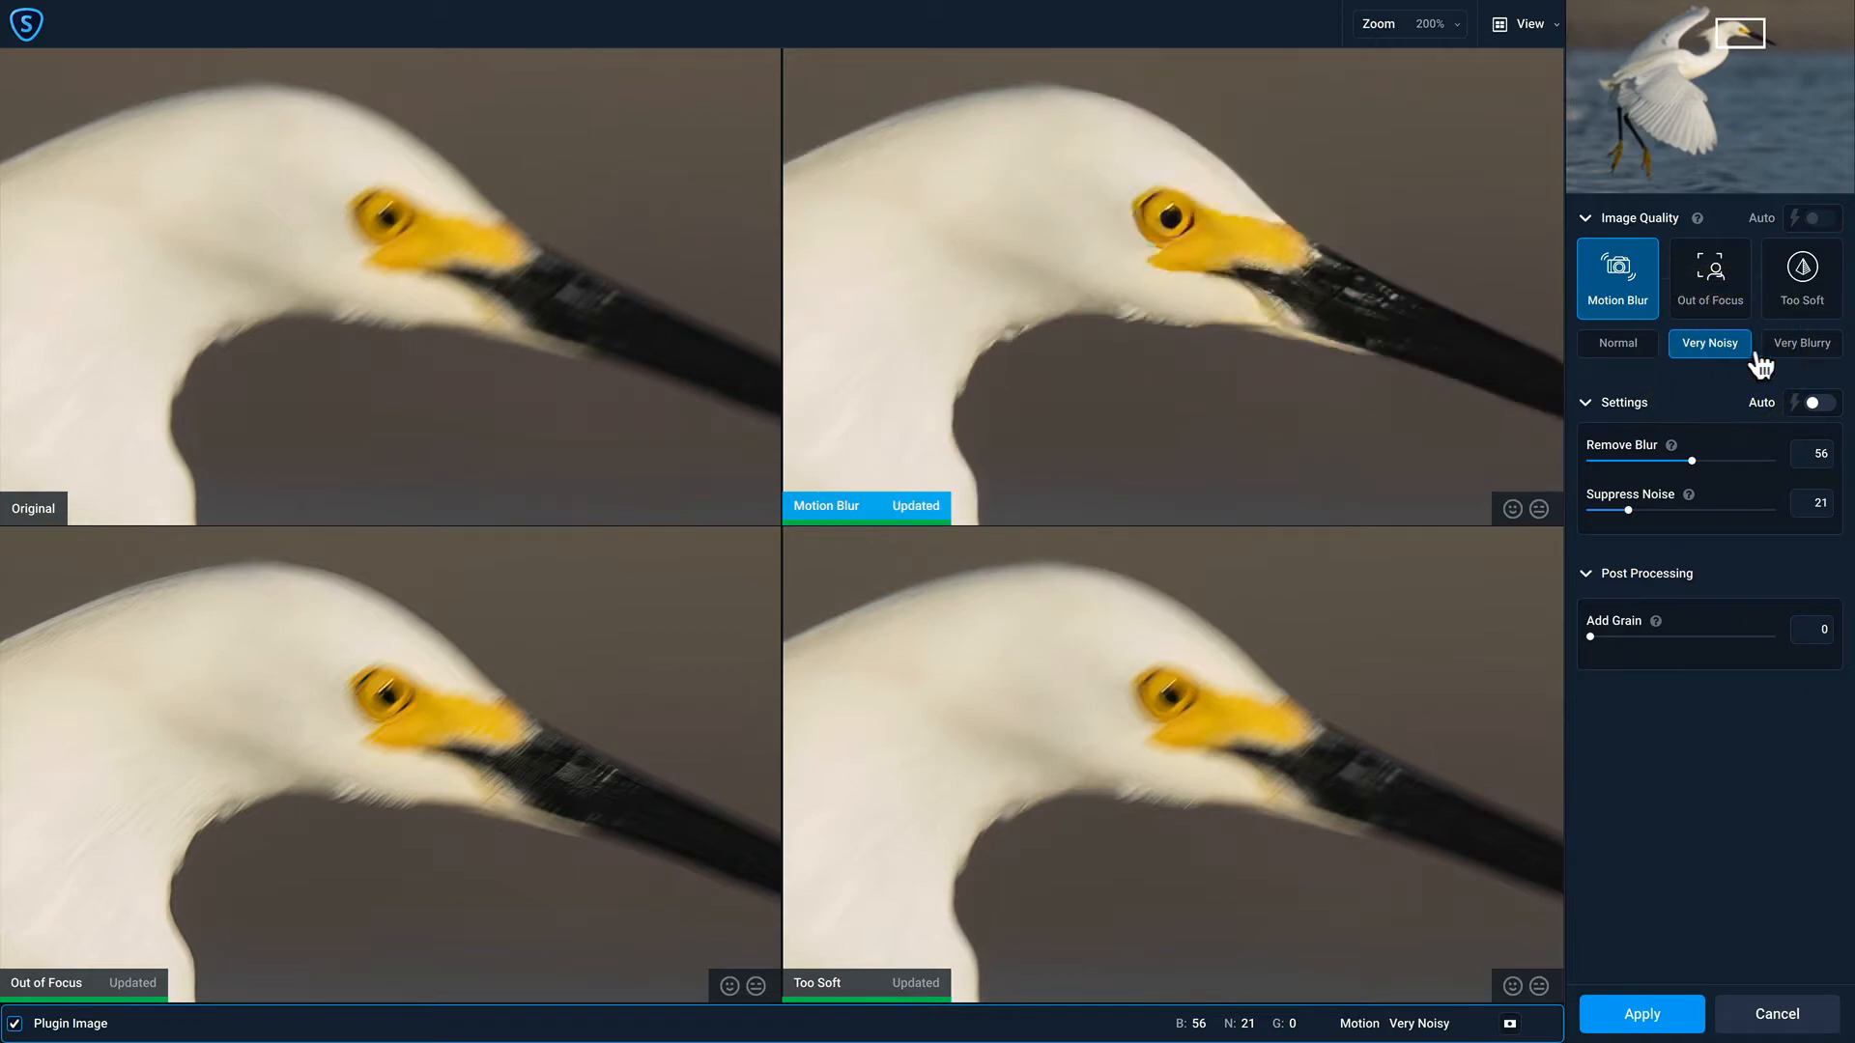
left_click(1806, 353)
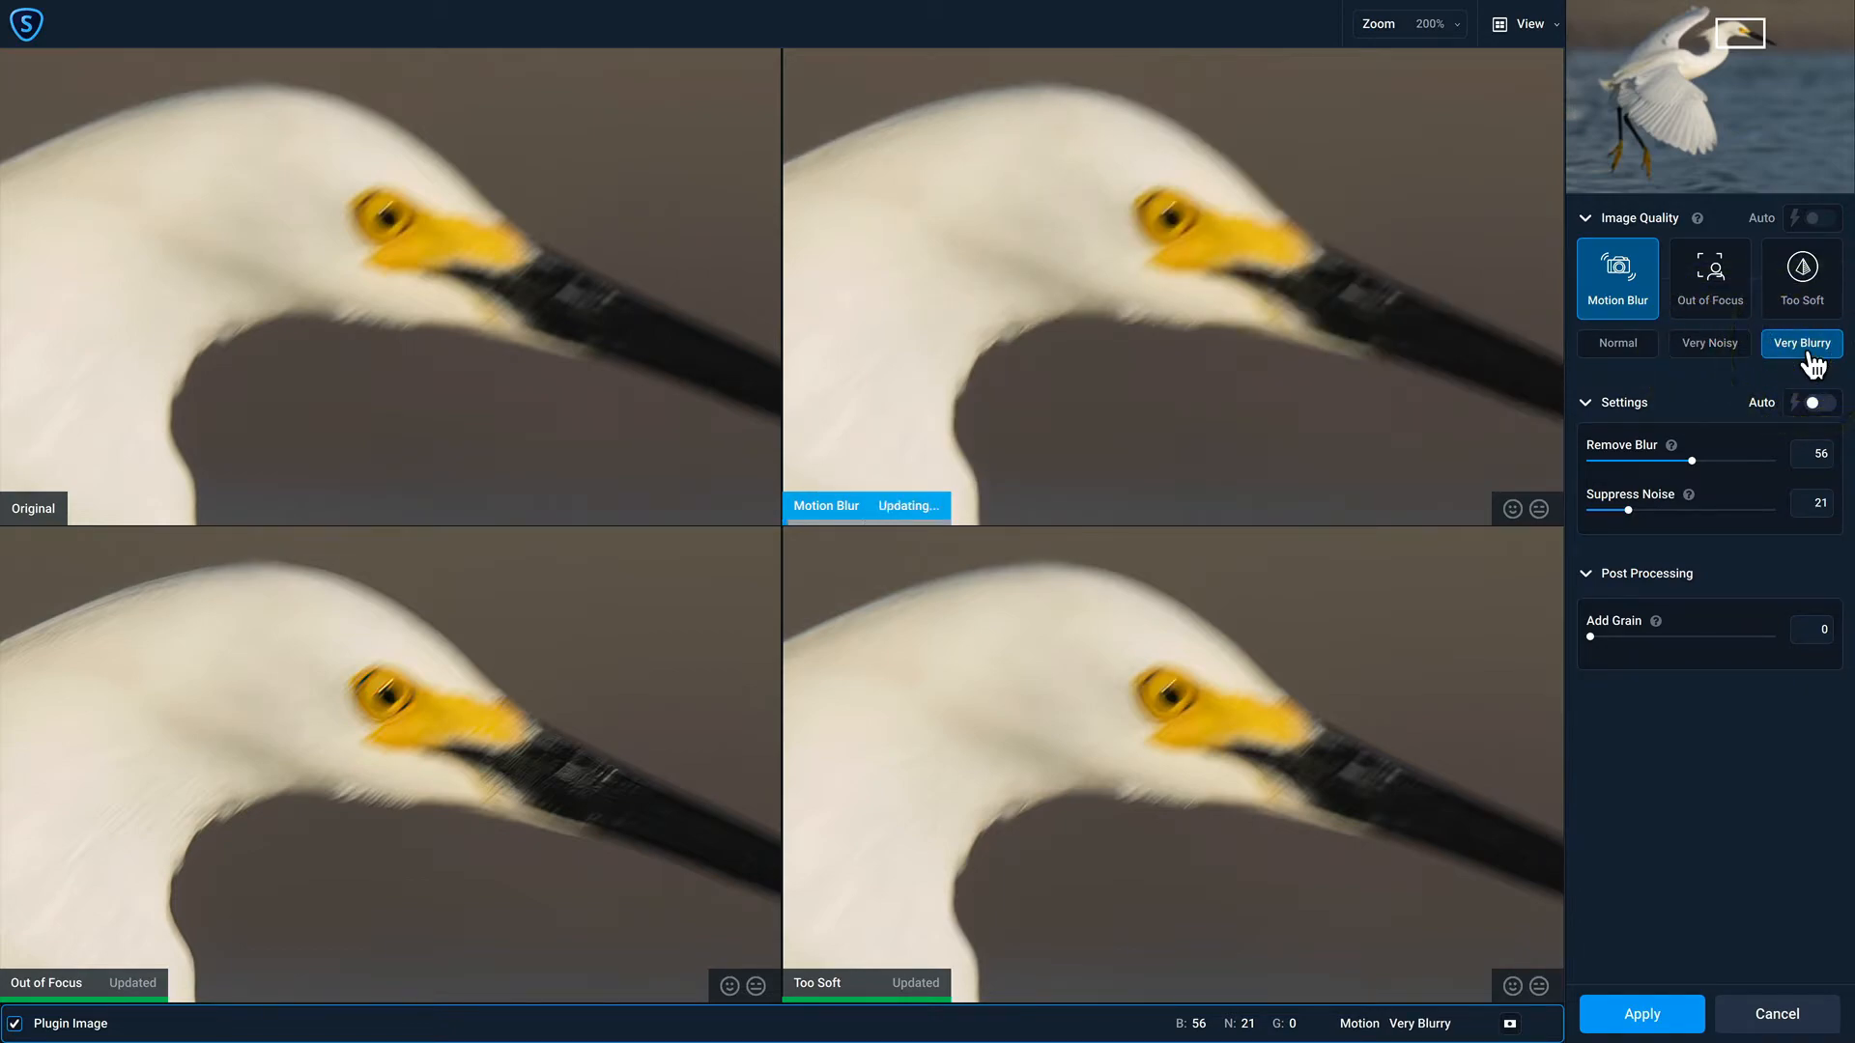
left_click(1630, 364)
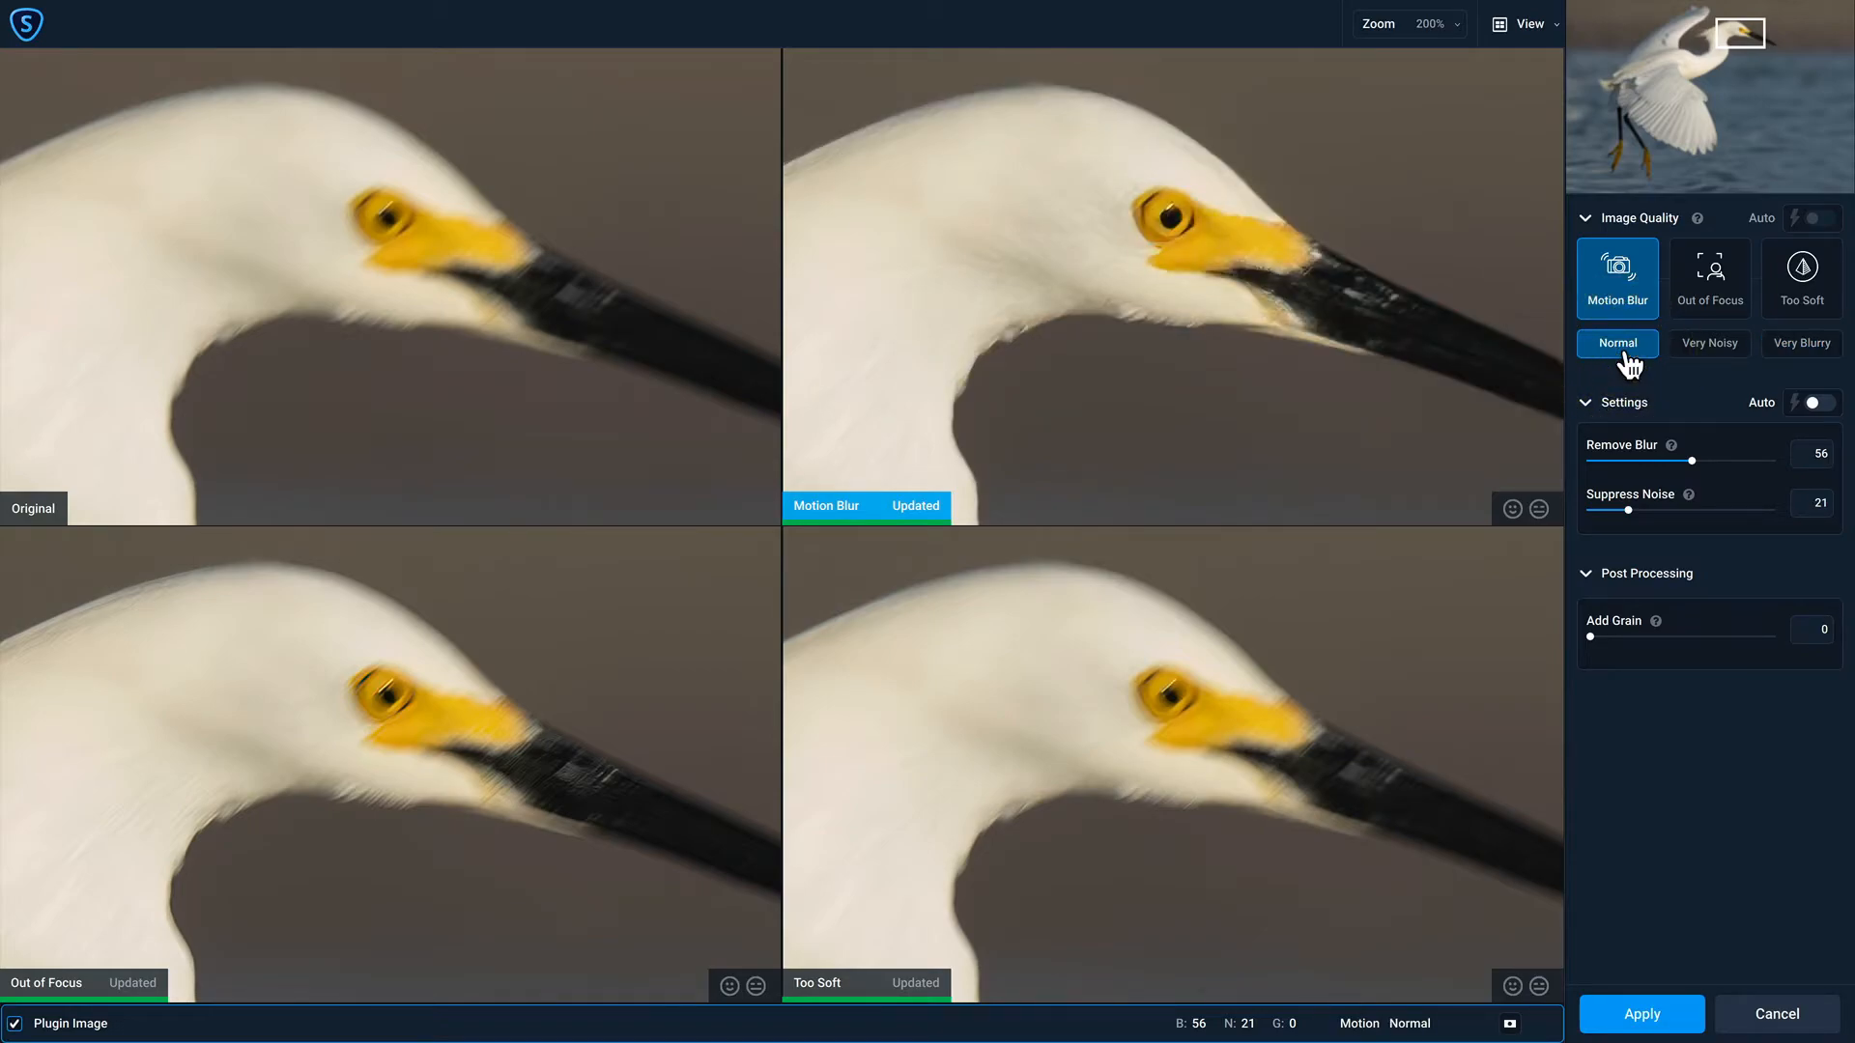
left_click_drag(1693, 460, 1744, 463)
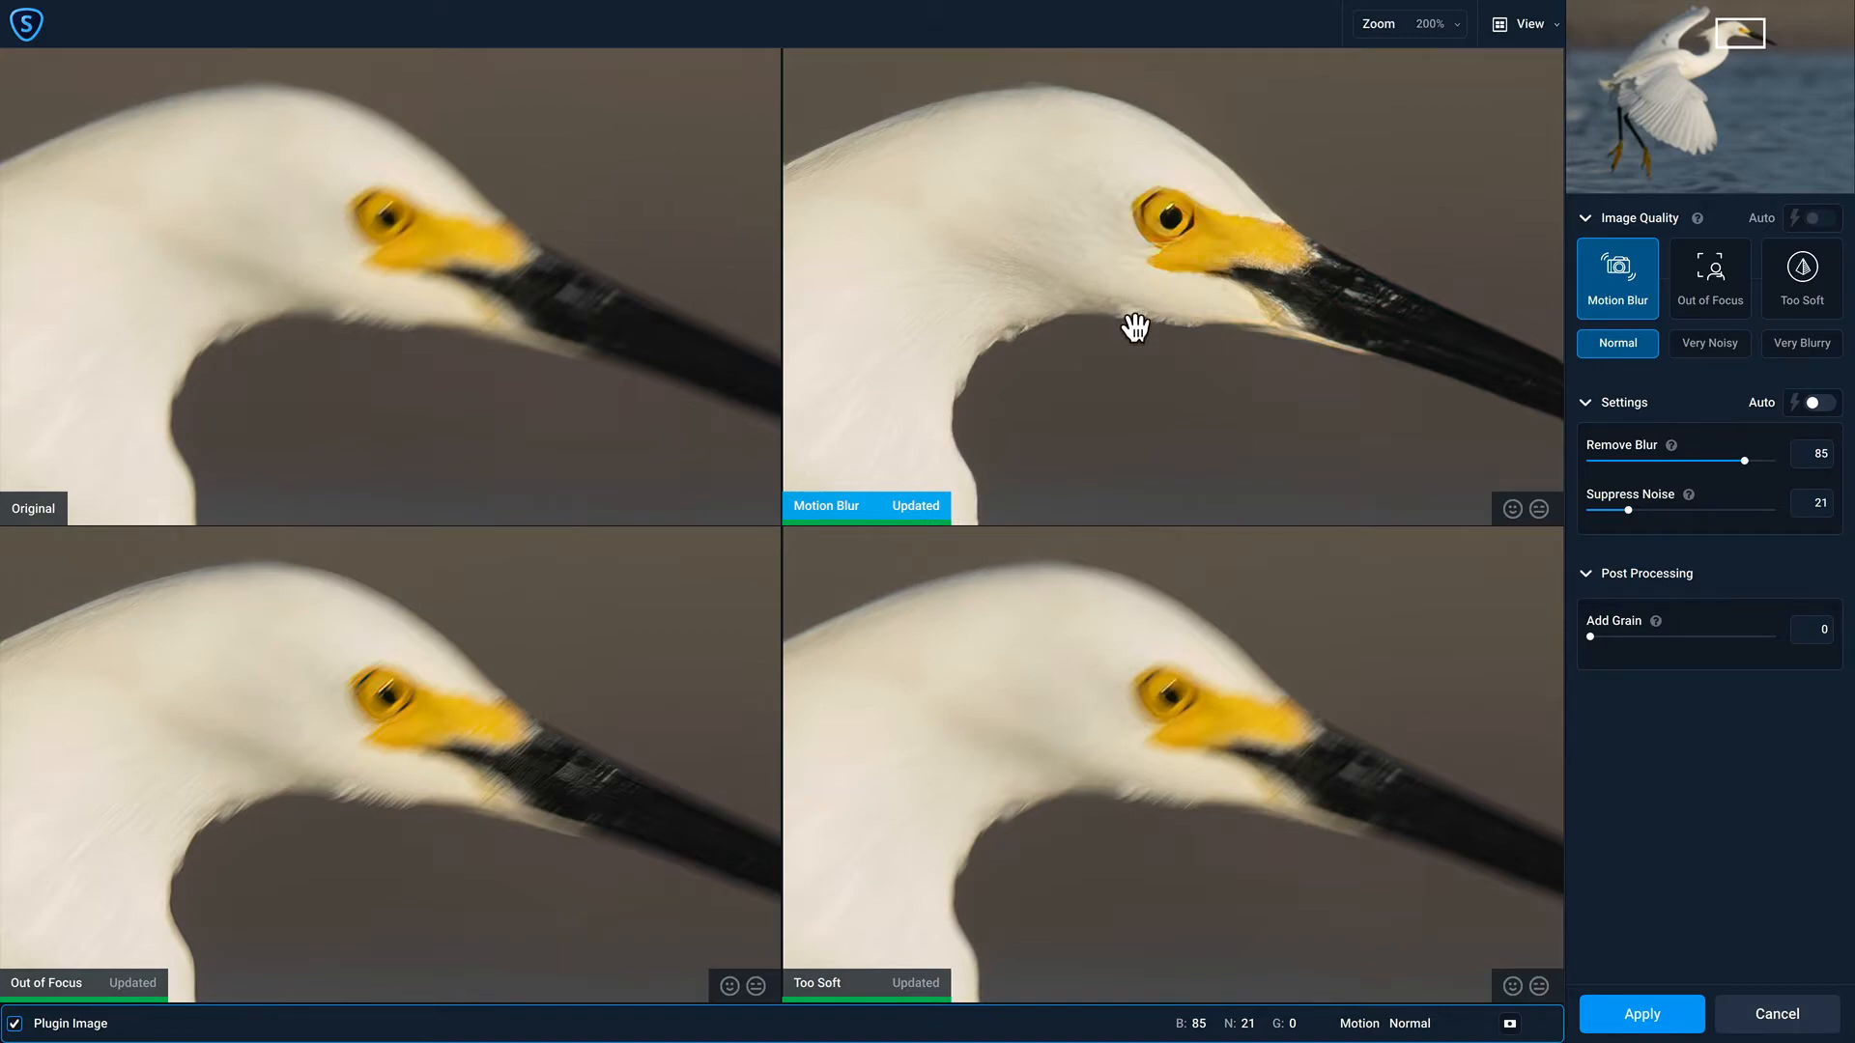
Check the Motion Blur preview against the original in single view at 100% zoom, and apply the sharpening.
double_click(1135, 328)
left_click(1362, 27)
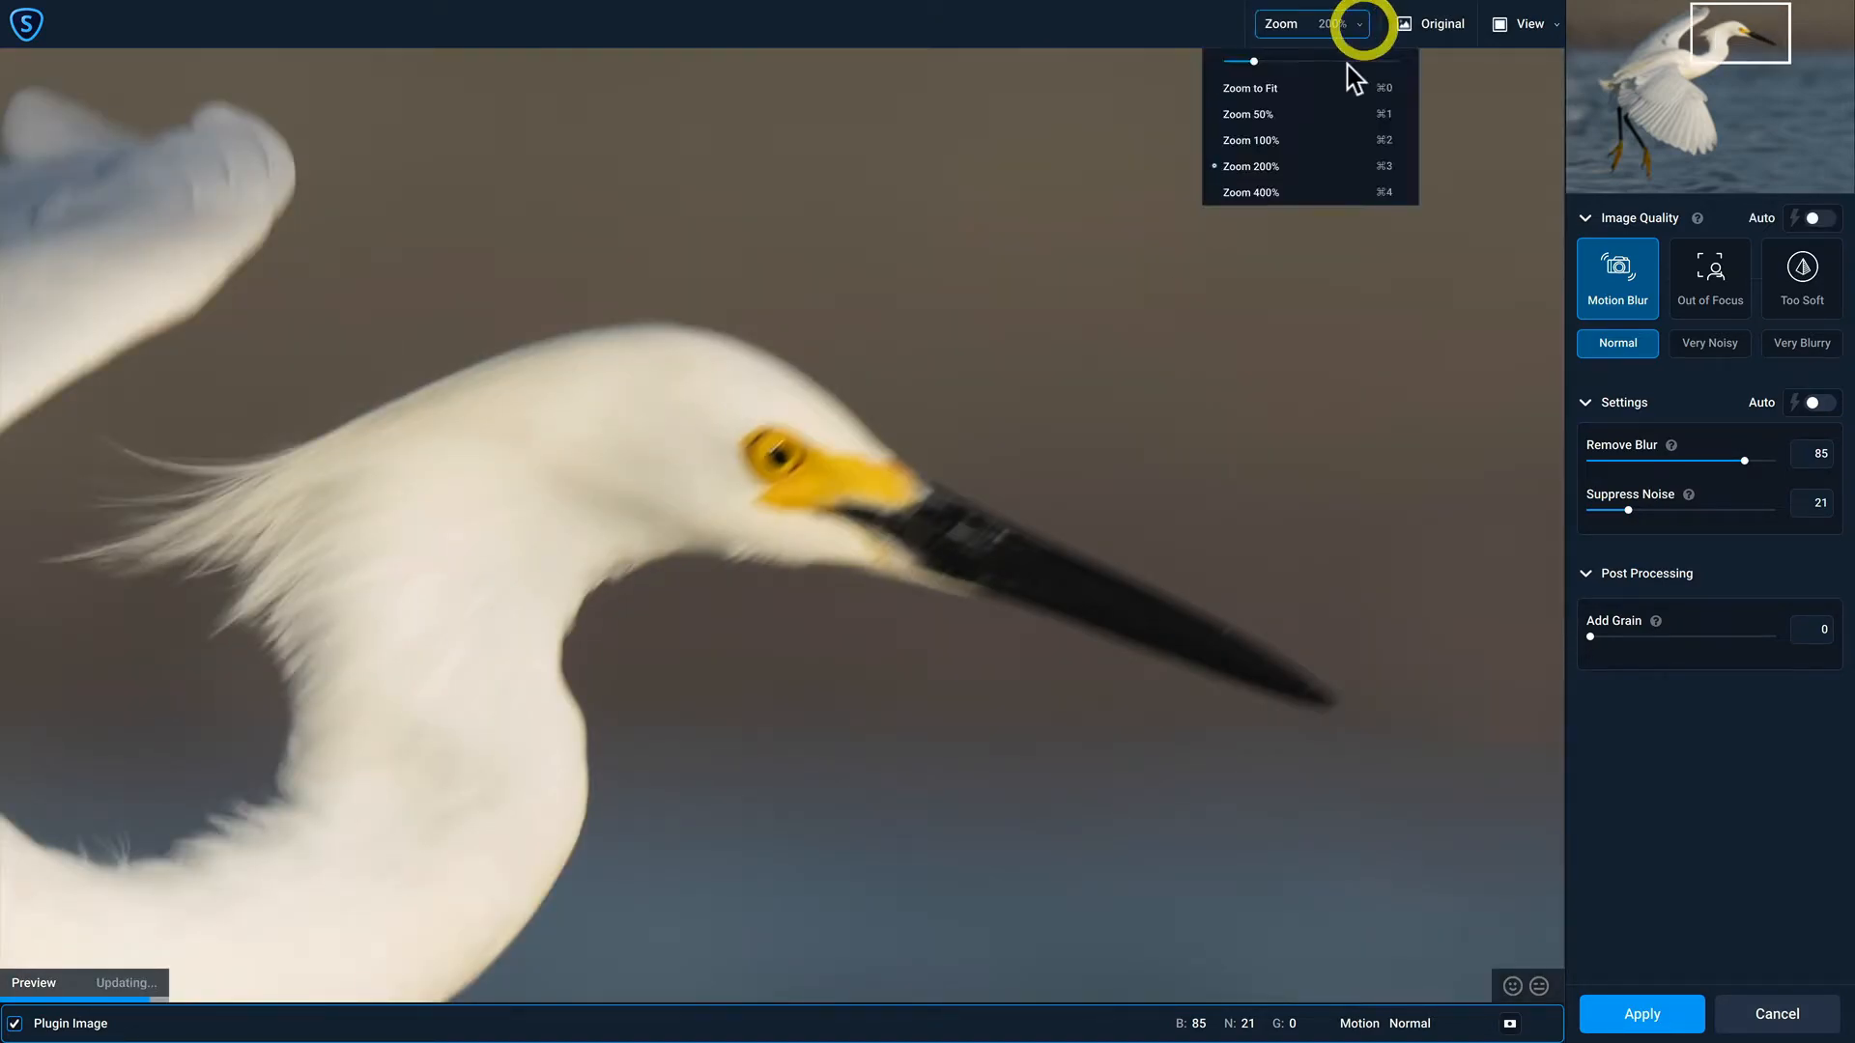
left_click(1308, 141)
left_click_drag(1004, 417, 1263, 471)
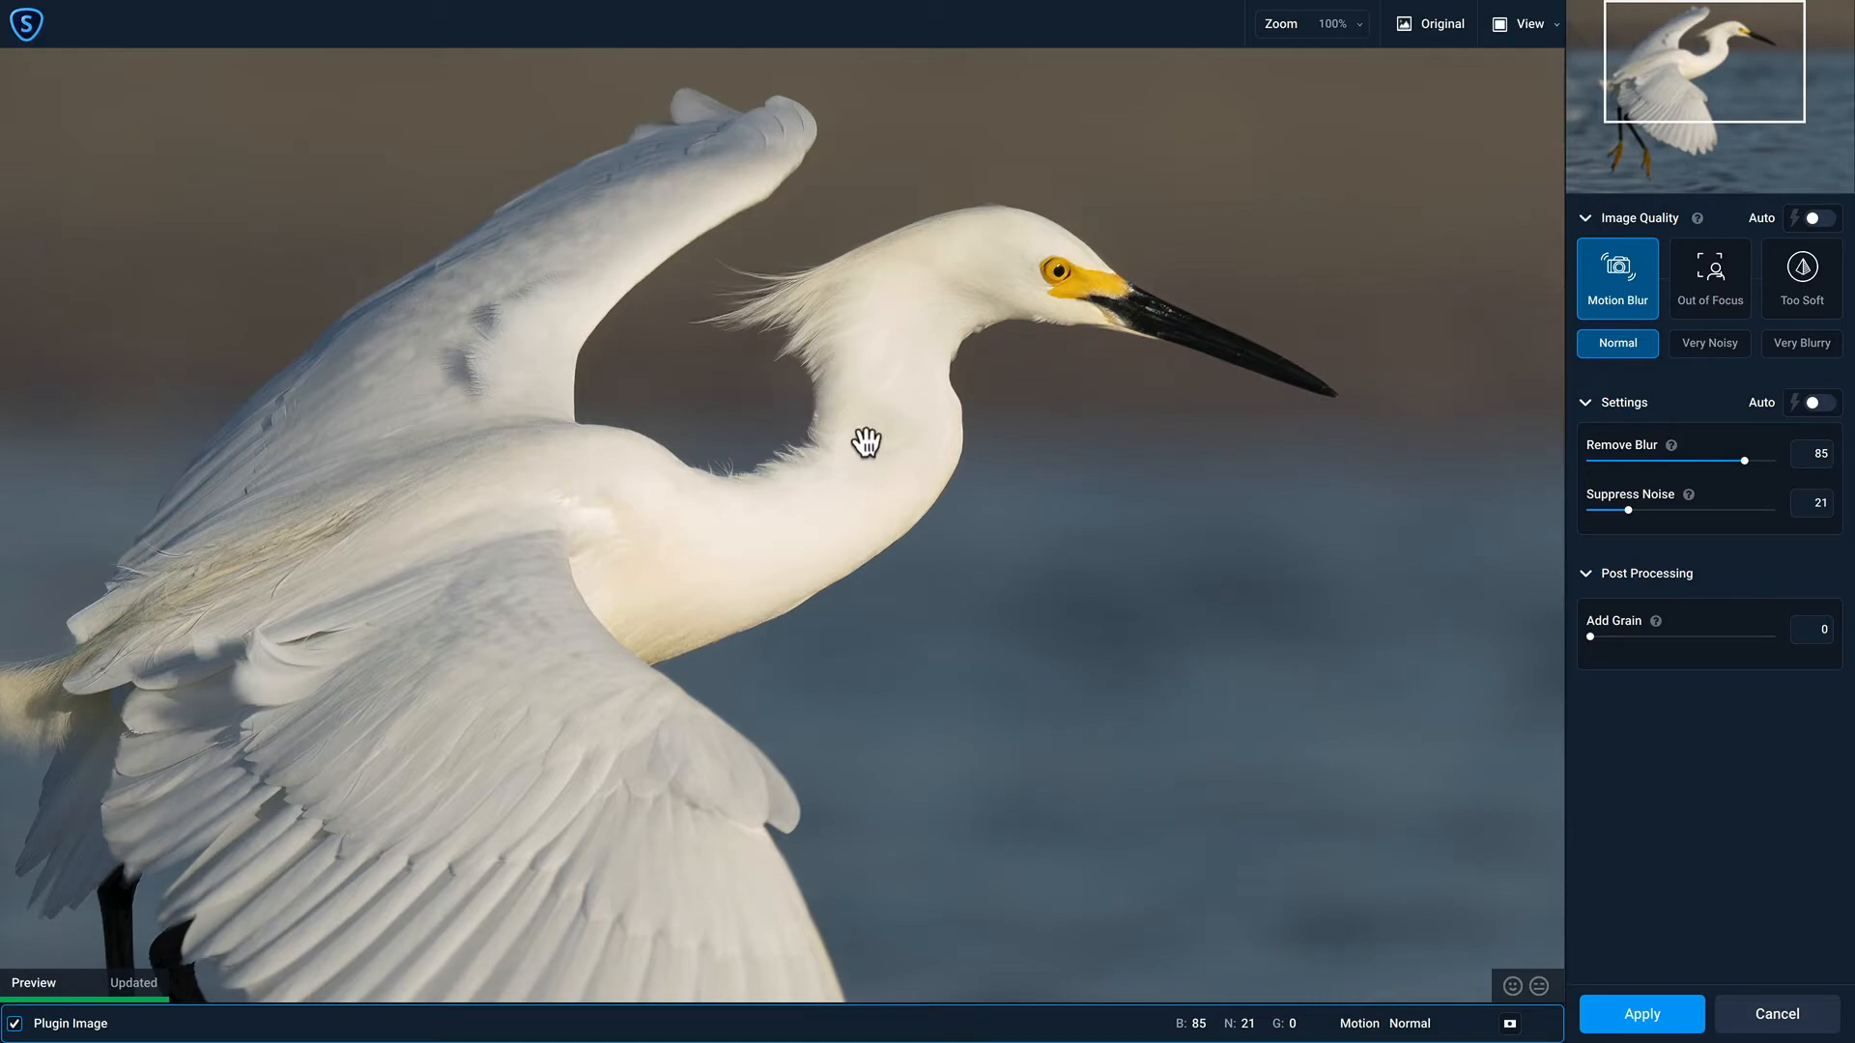
left_click(1052, 411)
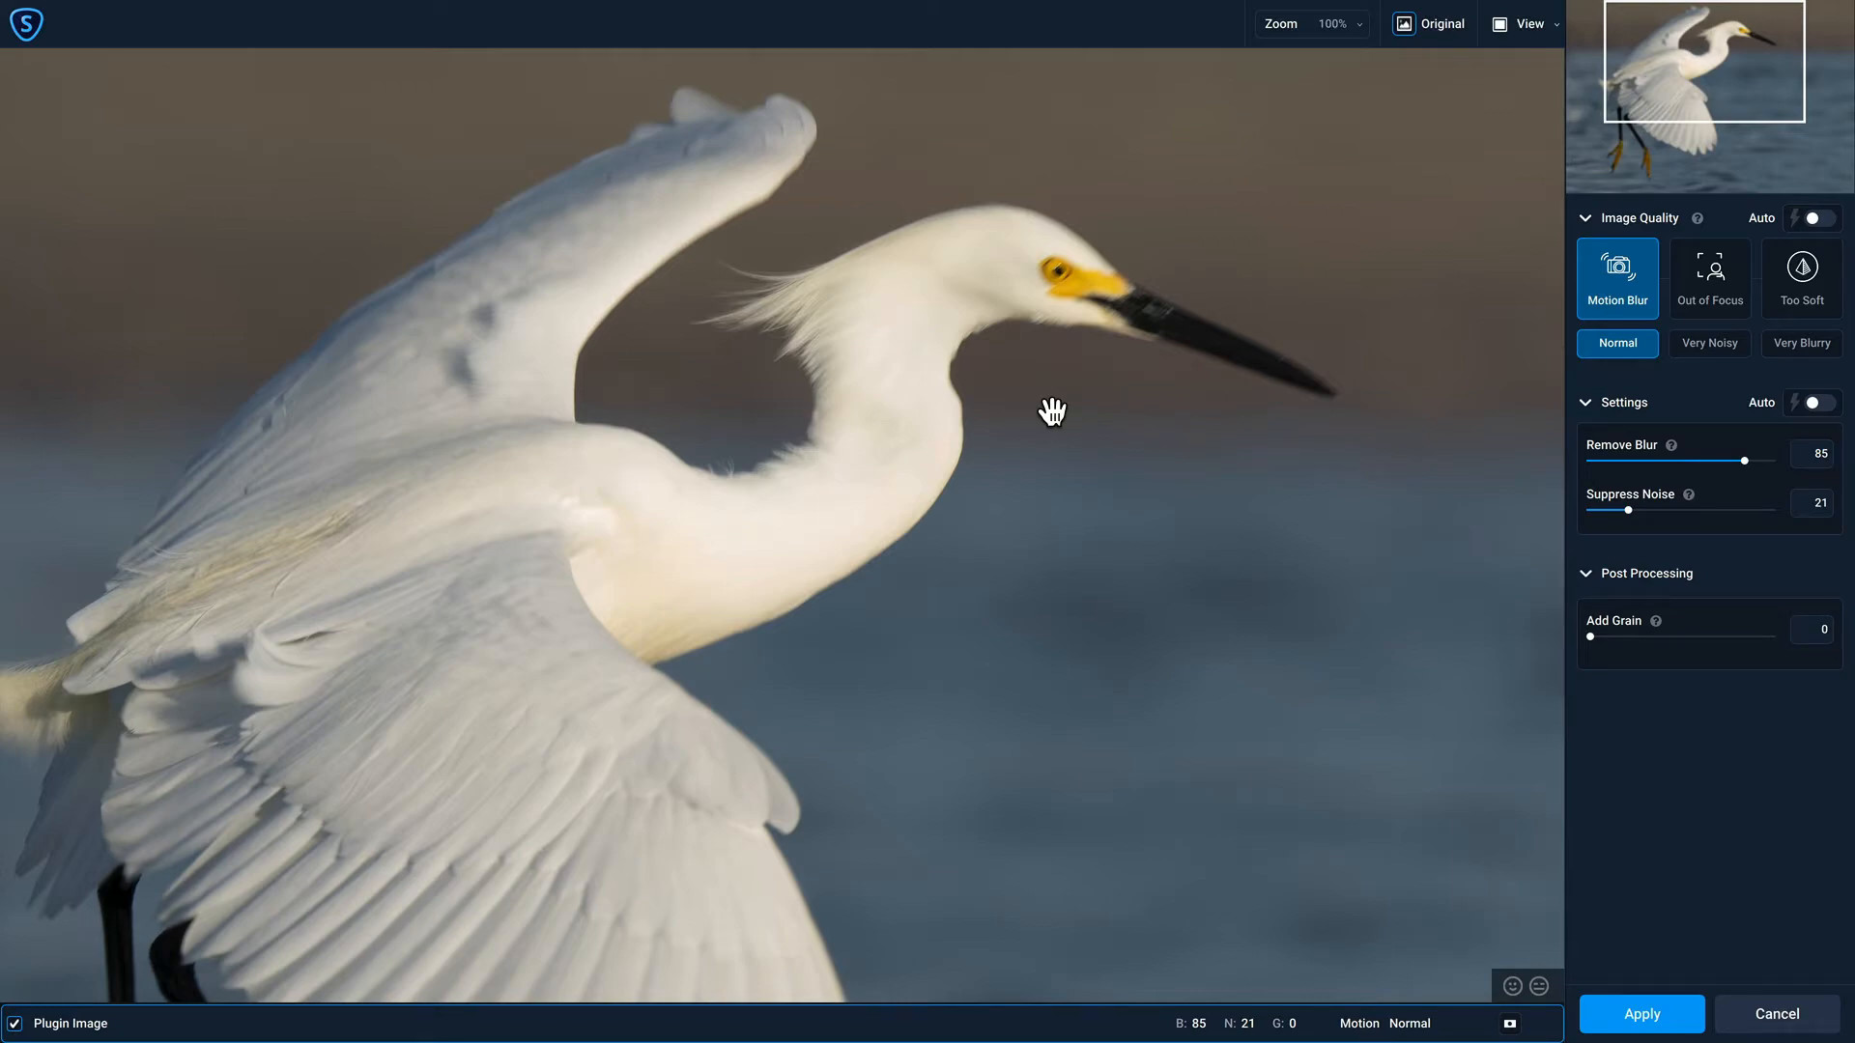
left_click(1052, 411)
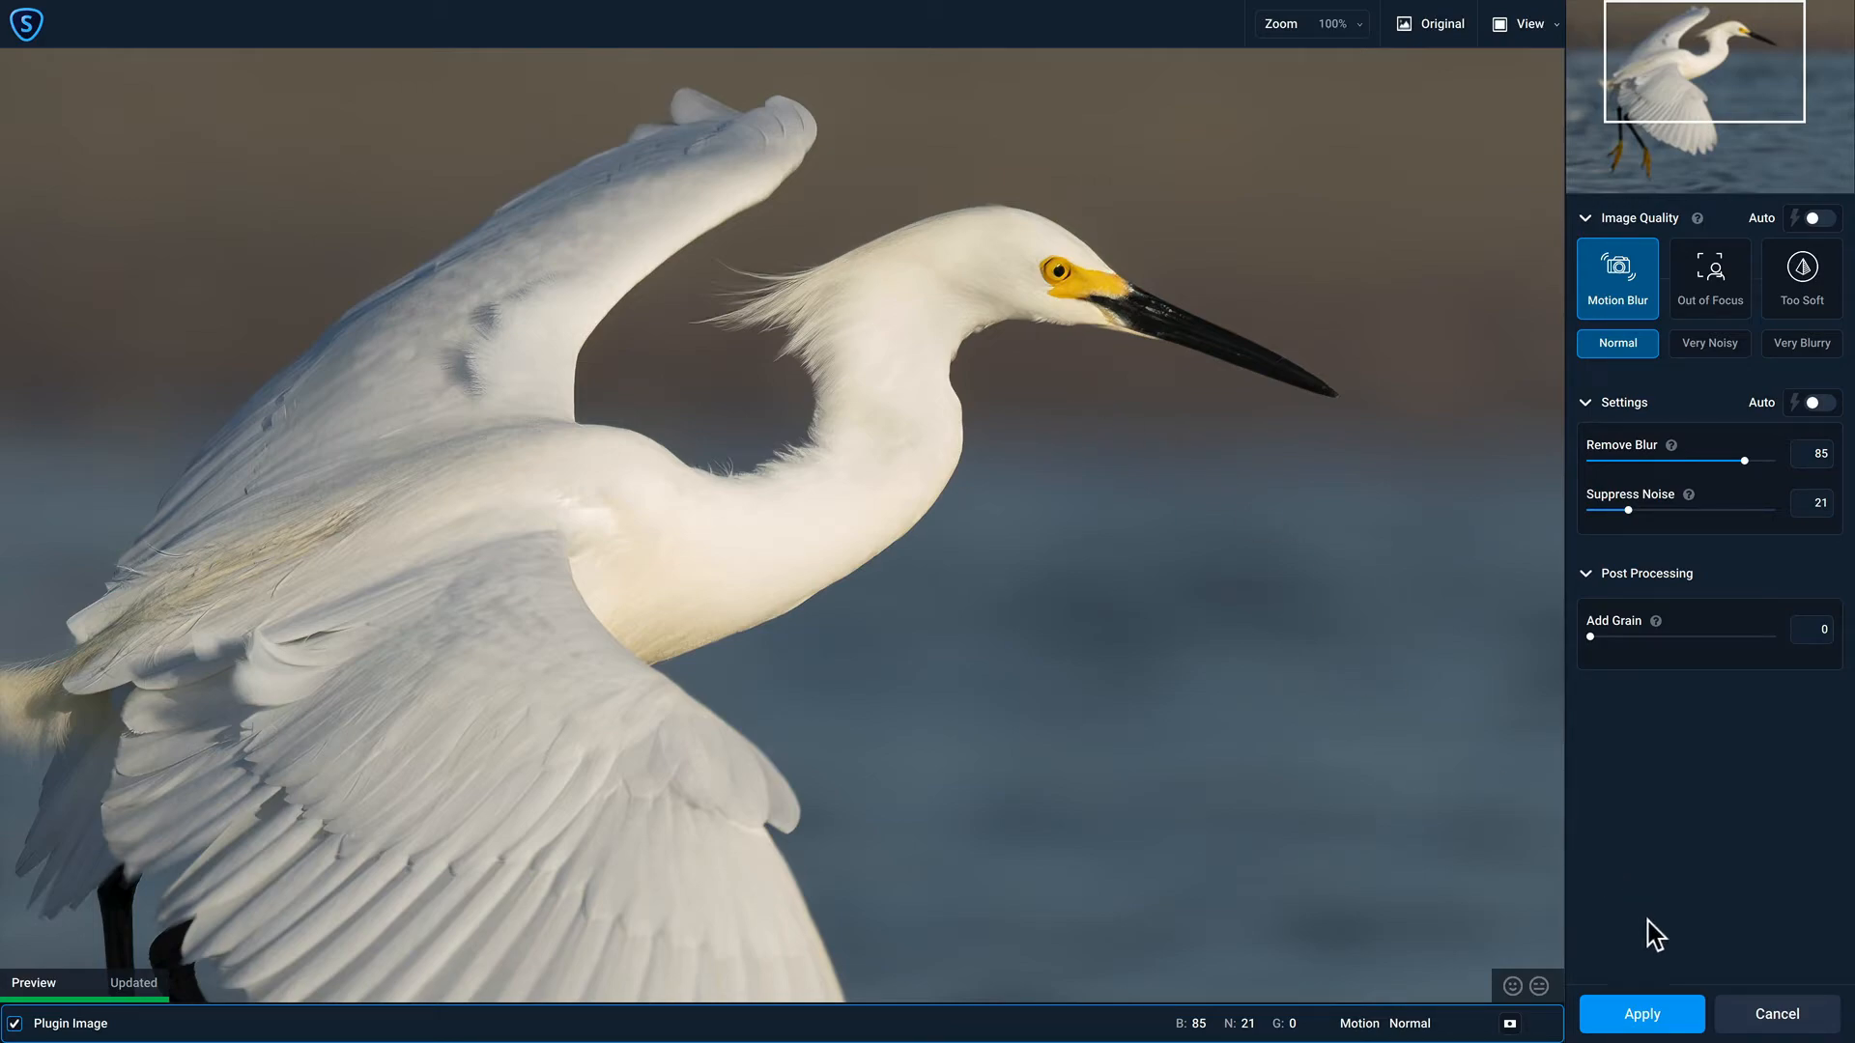
left_click(1679, 1019)
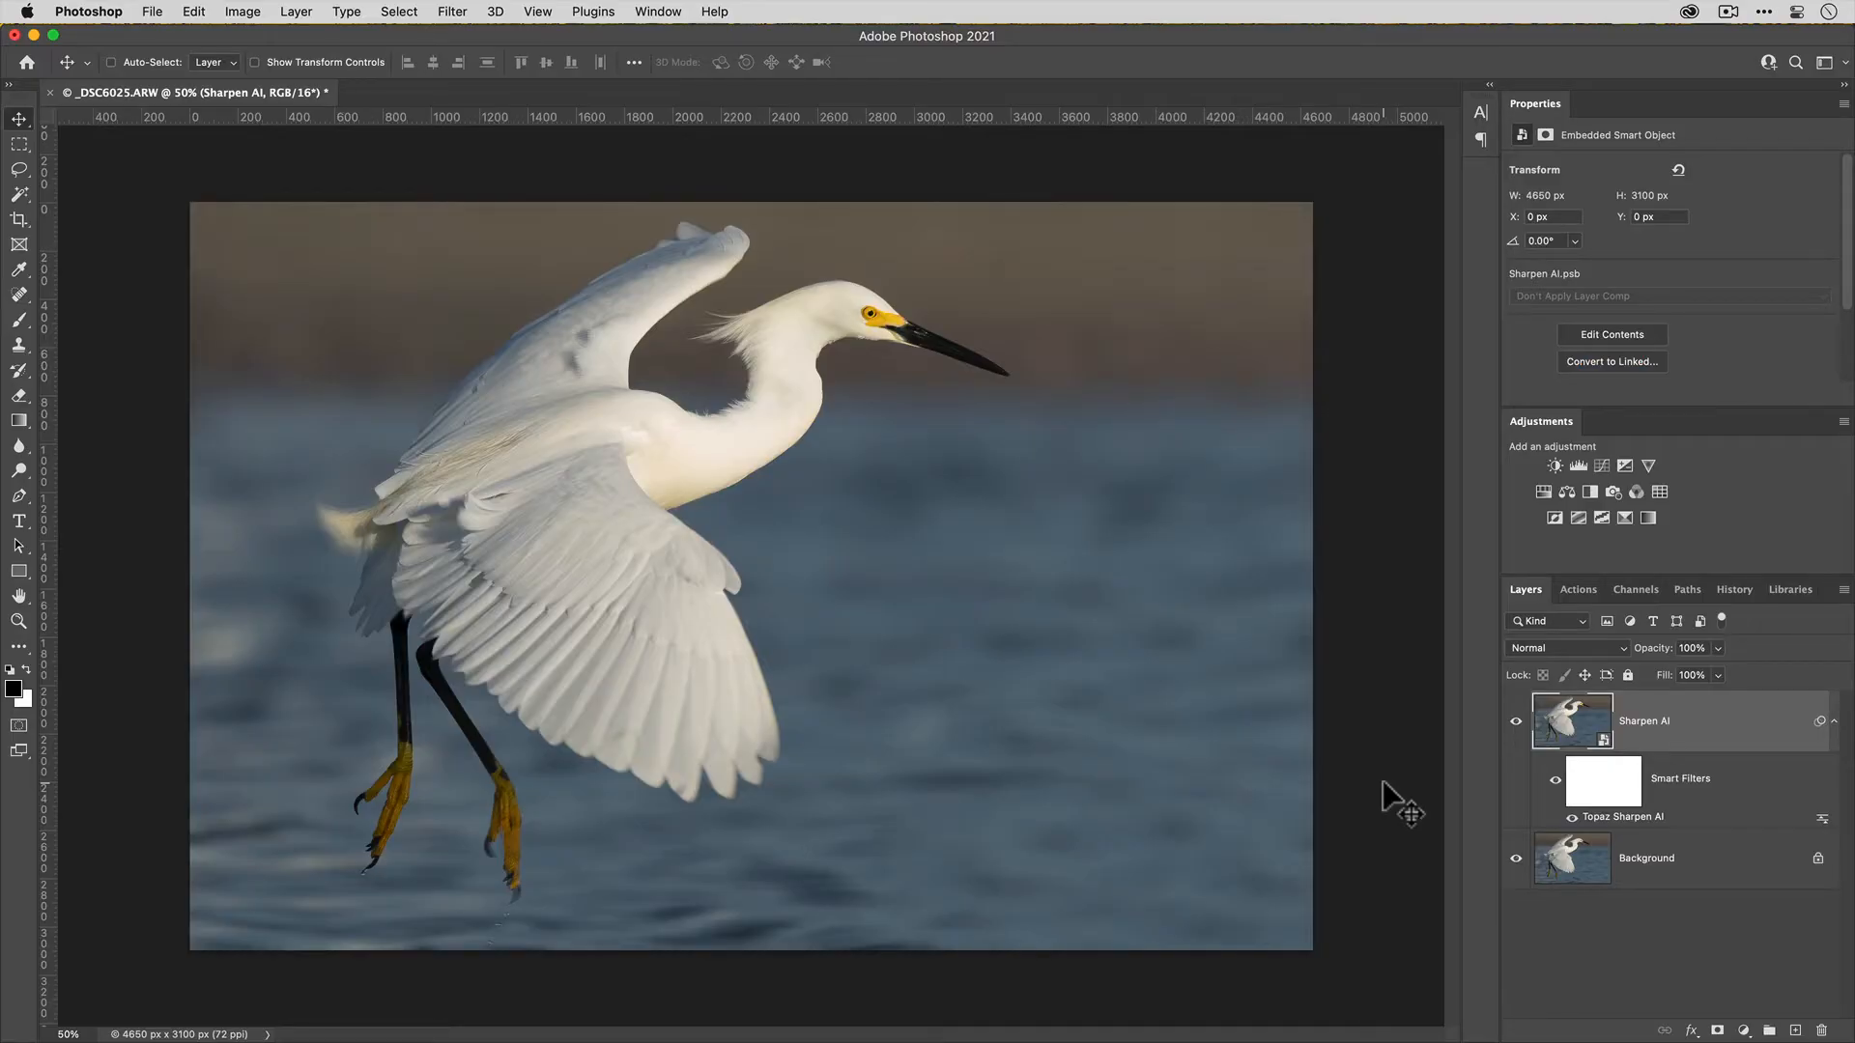
Inspect the egret's head at 200% with the Sharpen AI layer hidden and shown, and fit the image back in view.
key("super+plus")
key("super+plus")
key("super+plus")
scroll(1191, 623, "up", 1)
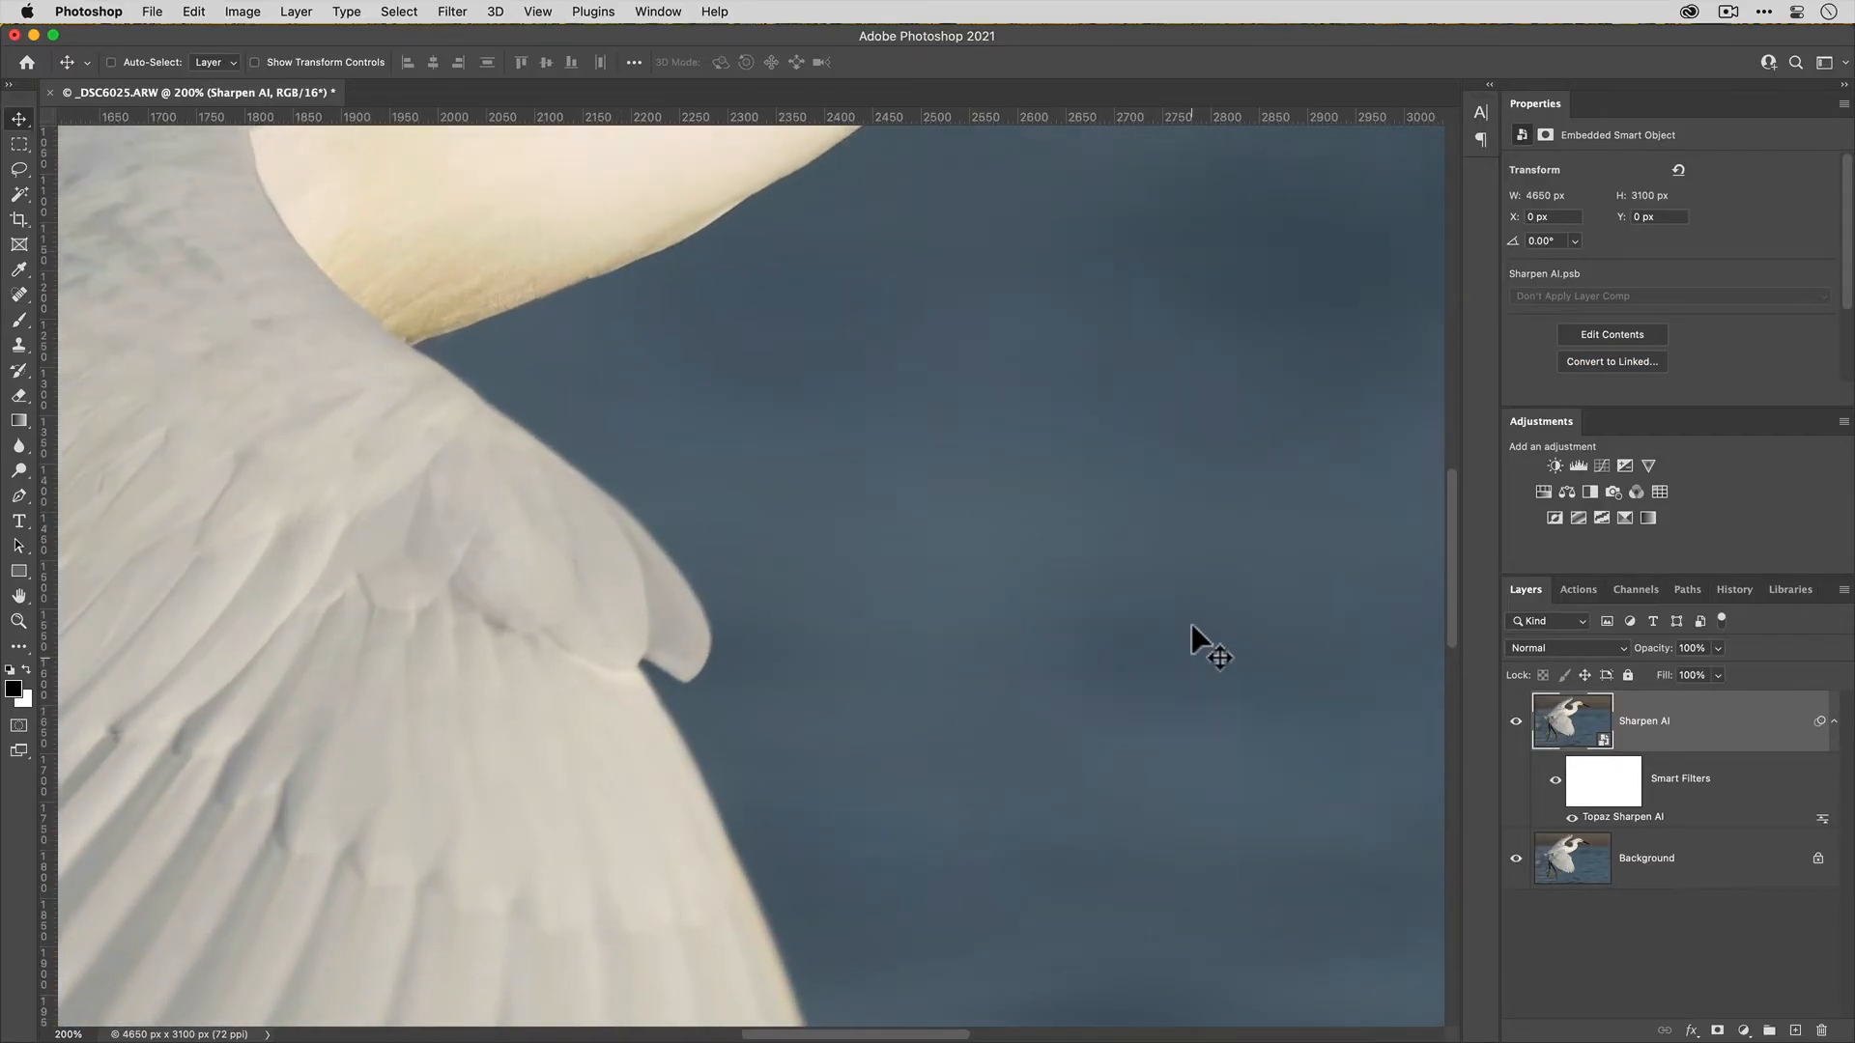
scroll(1191, 623, "up", 10)
scroll(1190, 623, "right", 10)
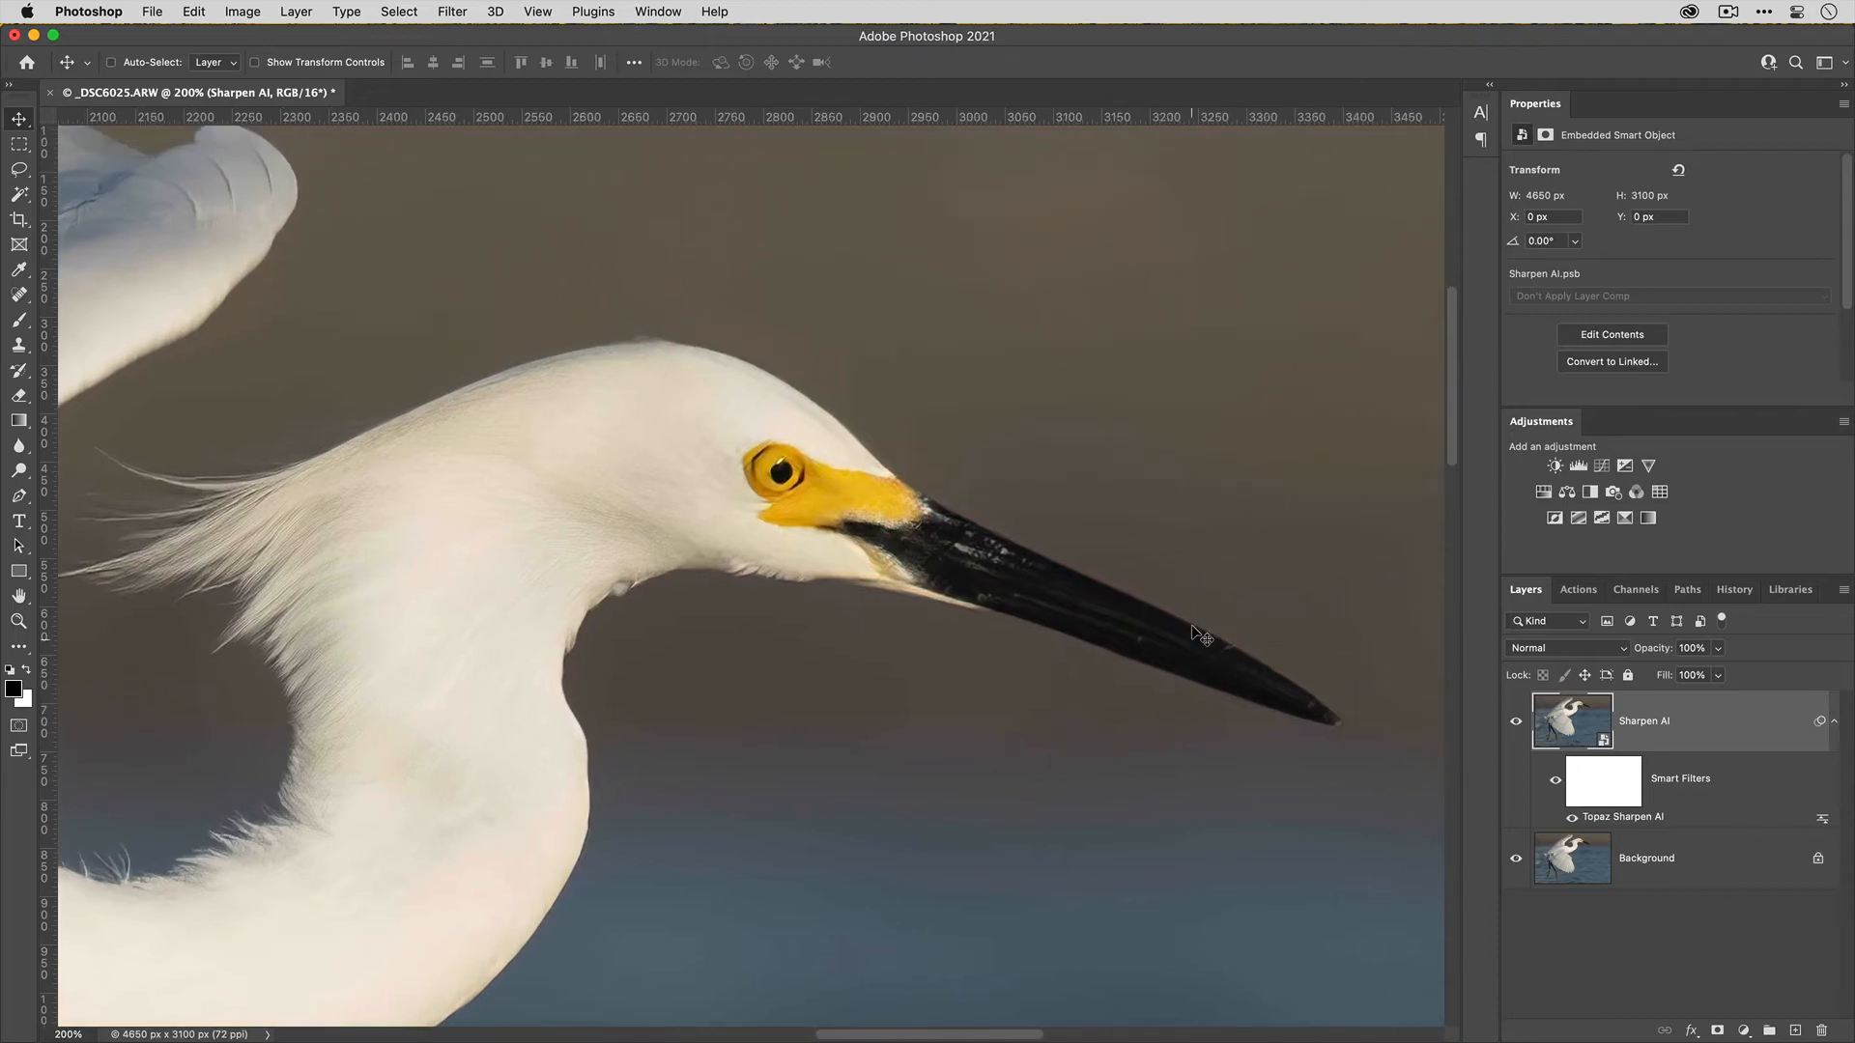
scroll(1191, 624, "left", 3)
scroll(1191, 624, "up", 1)
left_click(1515, 725)
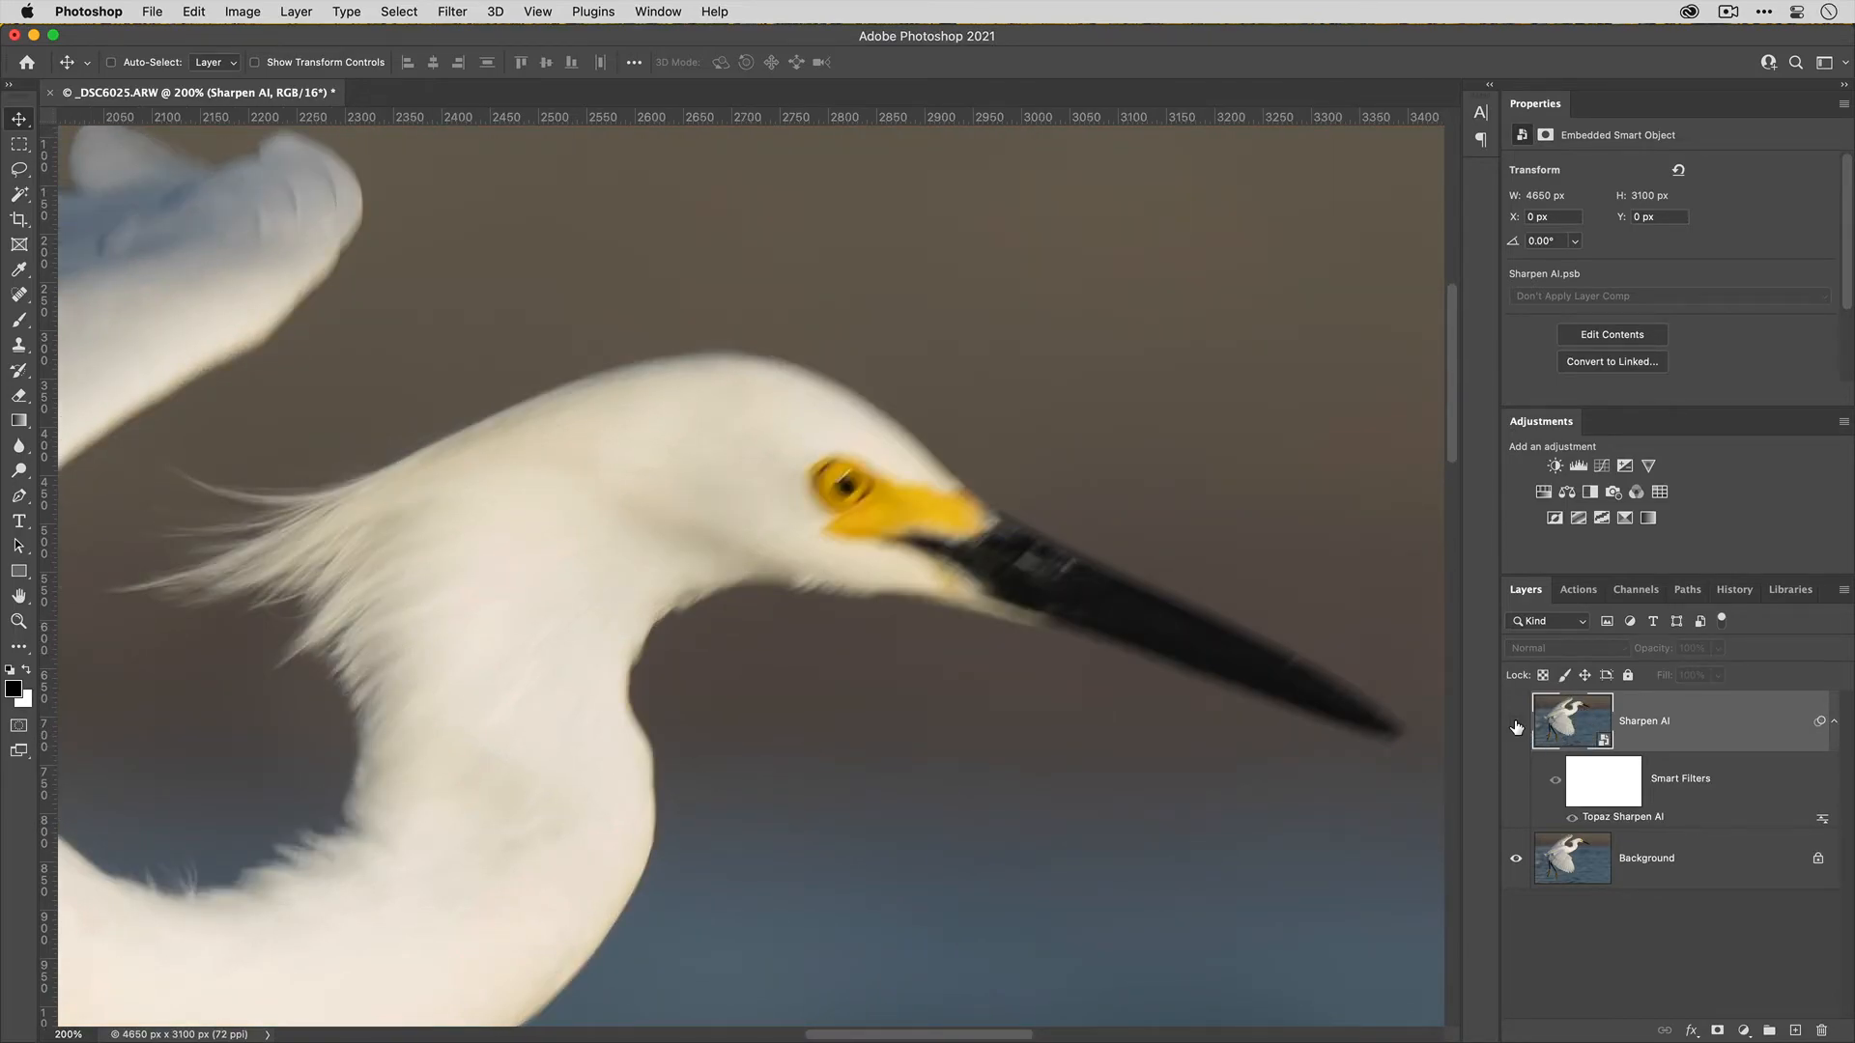
left_click(1516, 724)
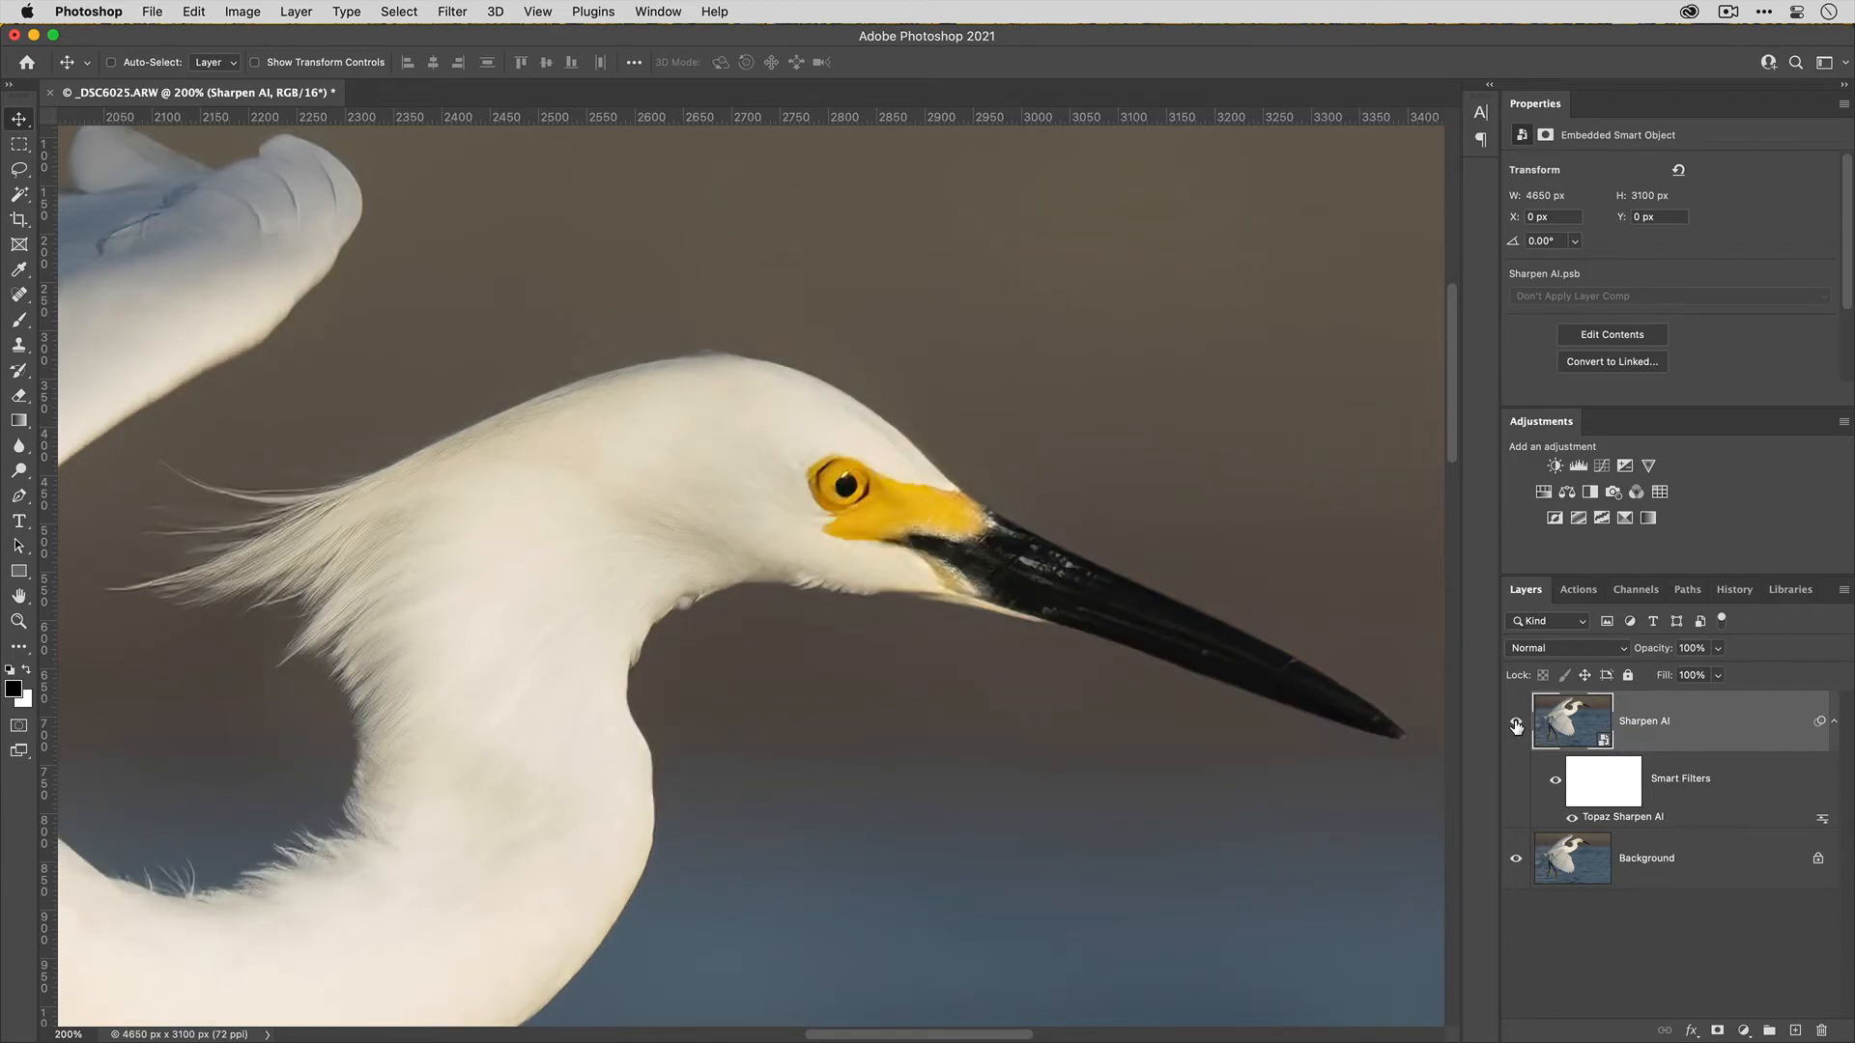
key("super+0")
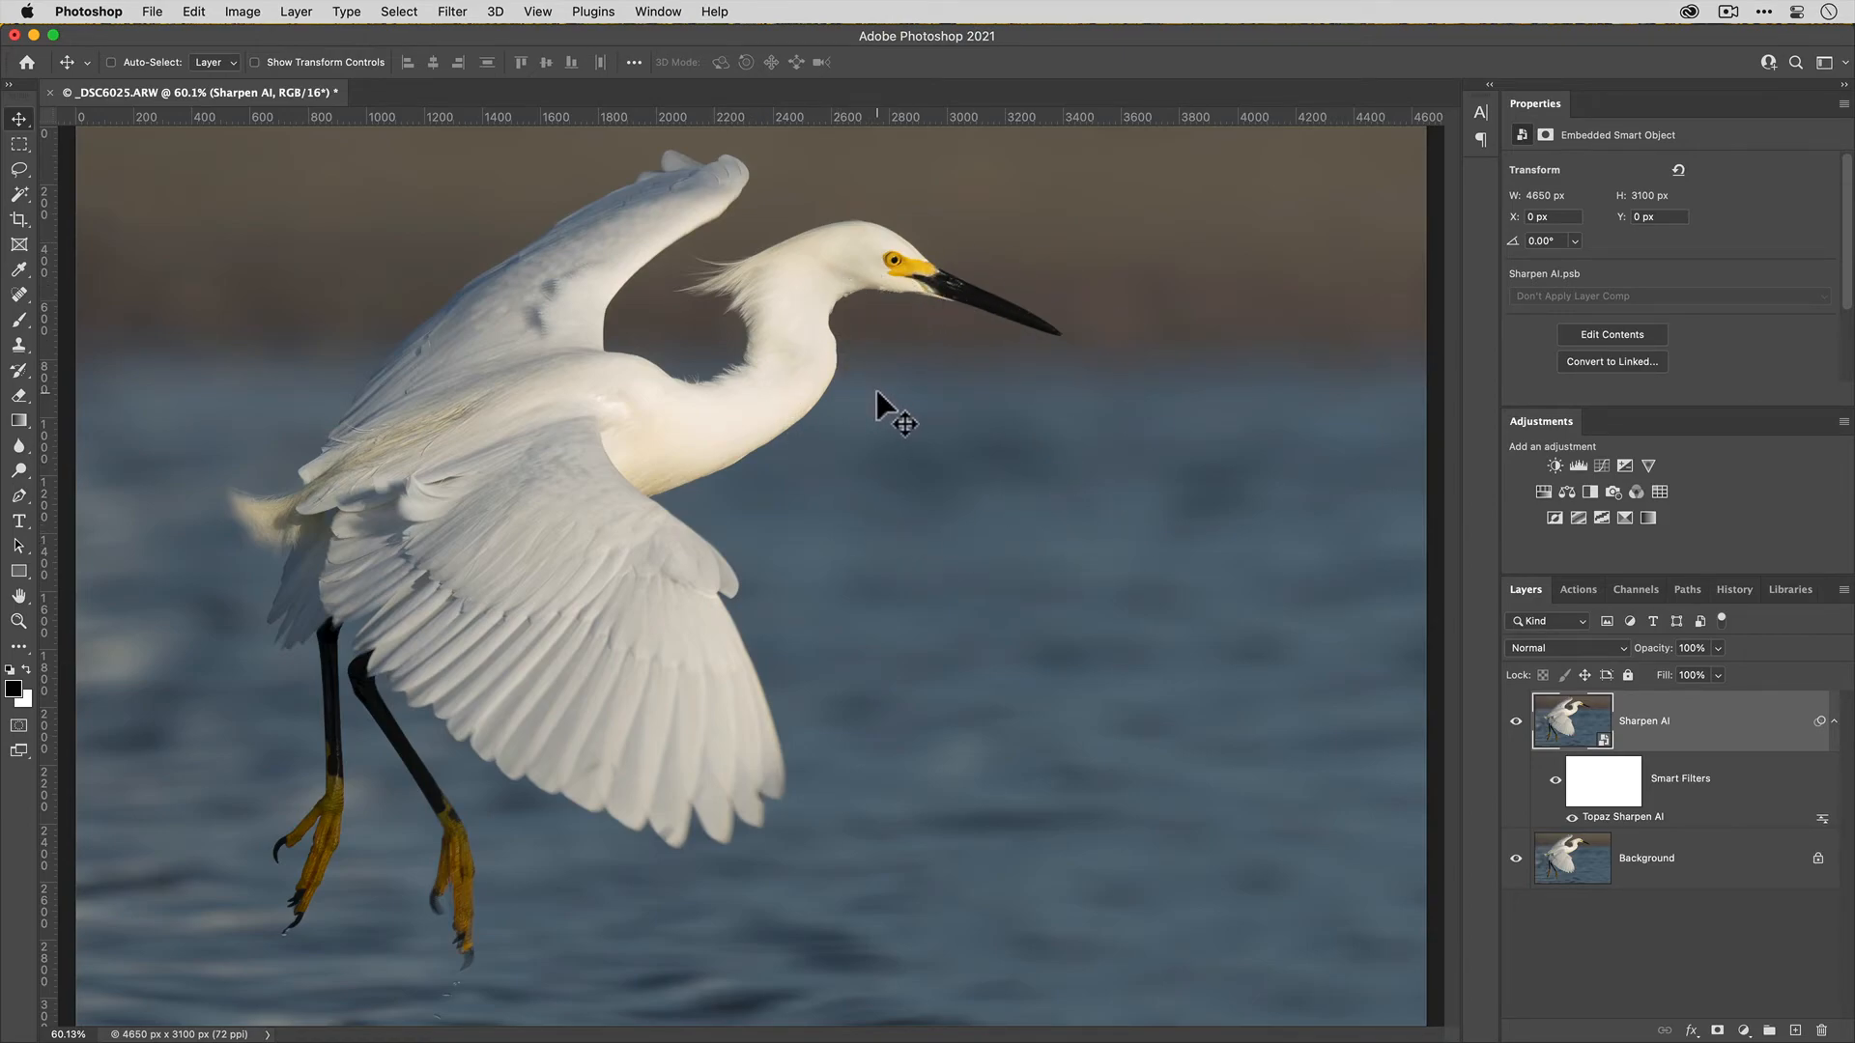
Reopen the Topaz Sharpen AI smart filter, set Remove Blur to 77, and apply the change.
double_click(1644, 818)
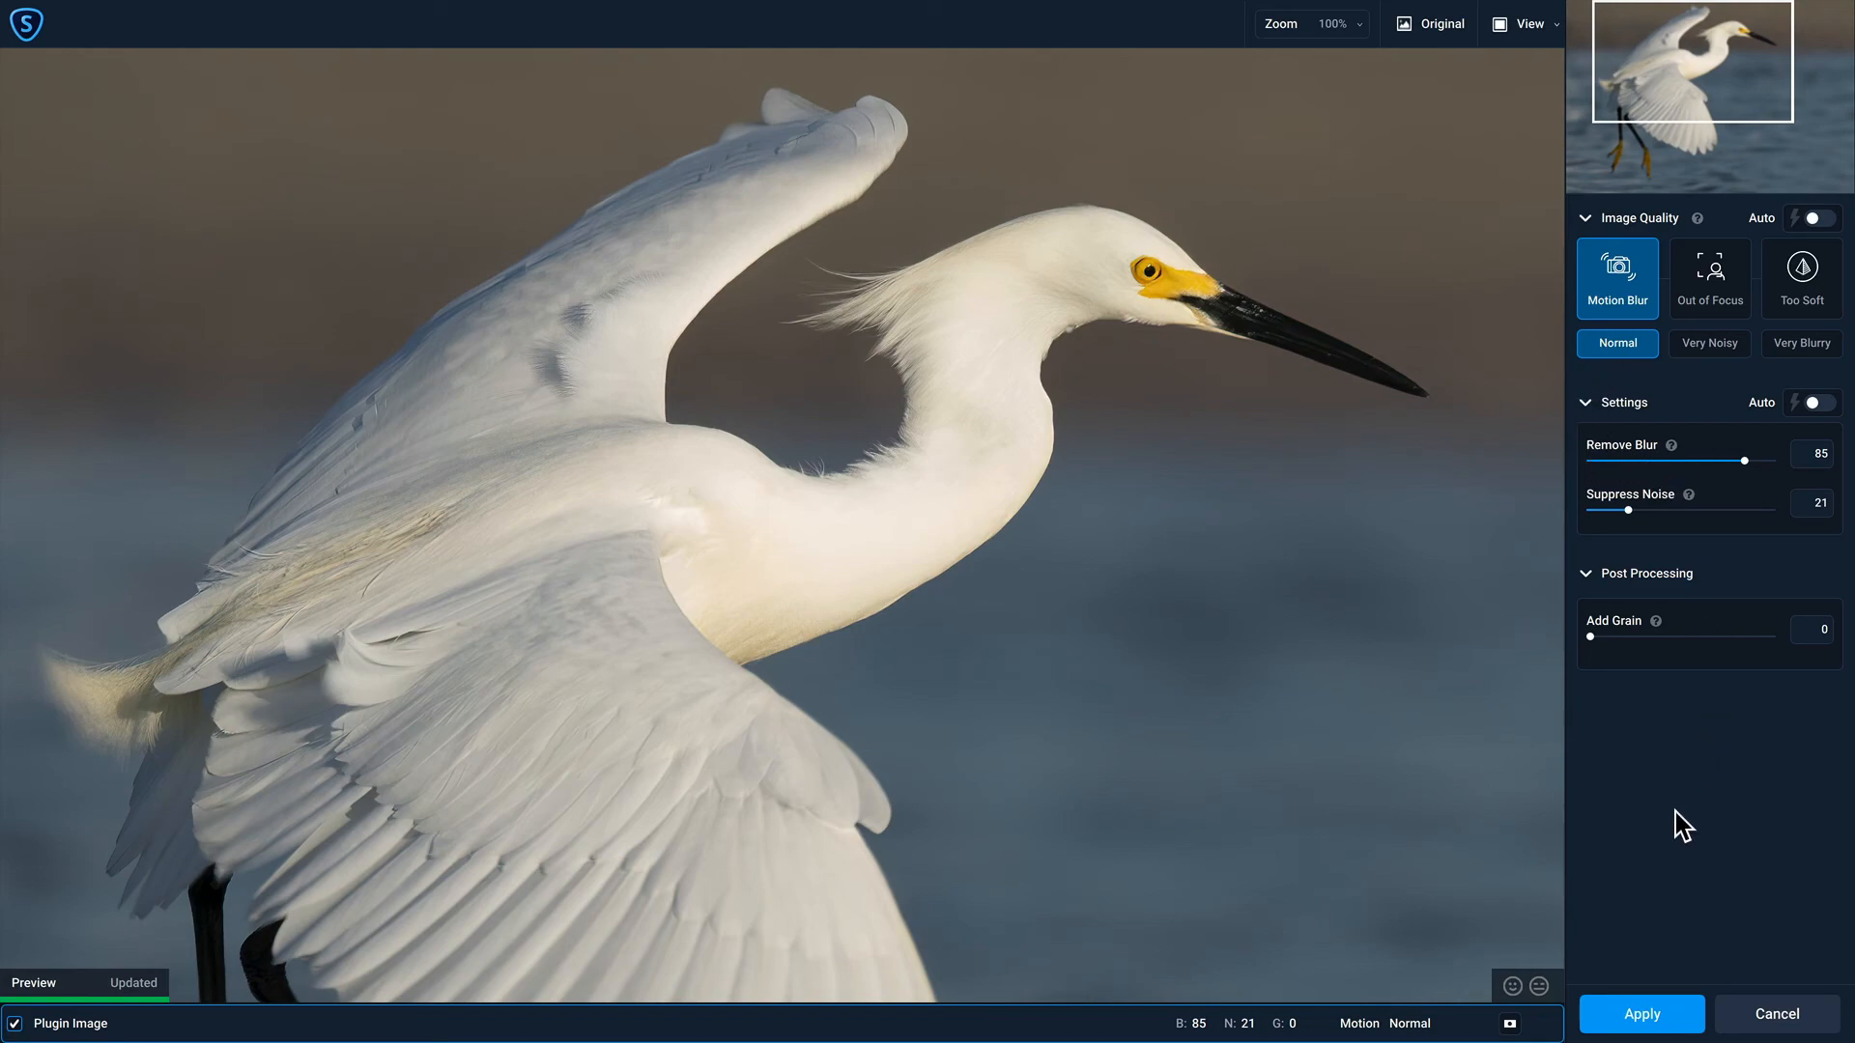
left_click_drag(1734, 466, 1729, 462)
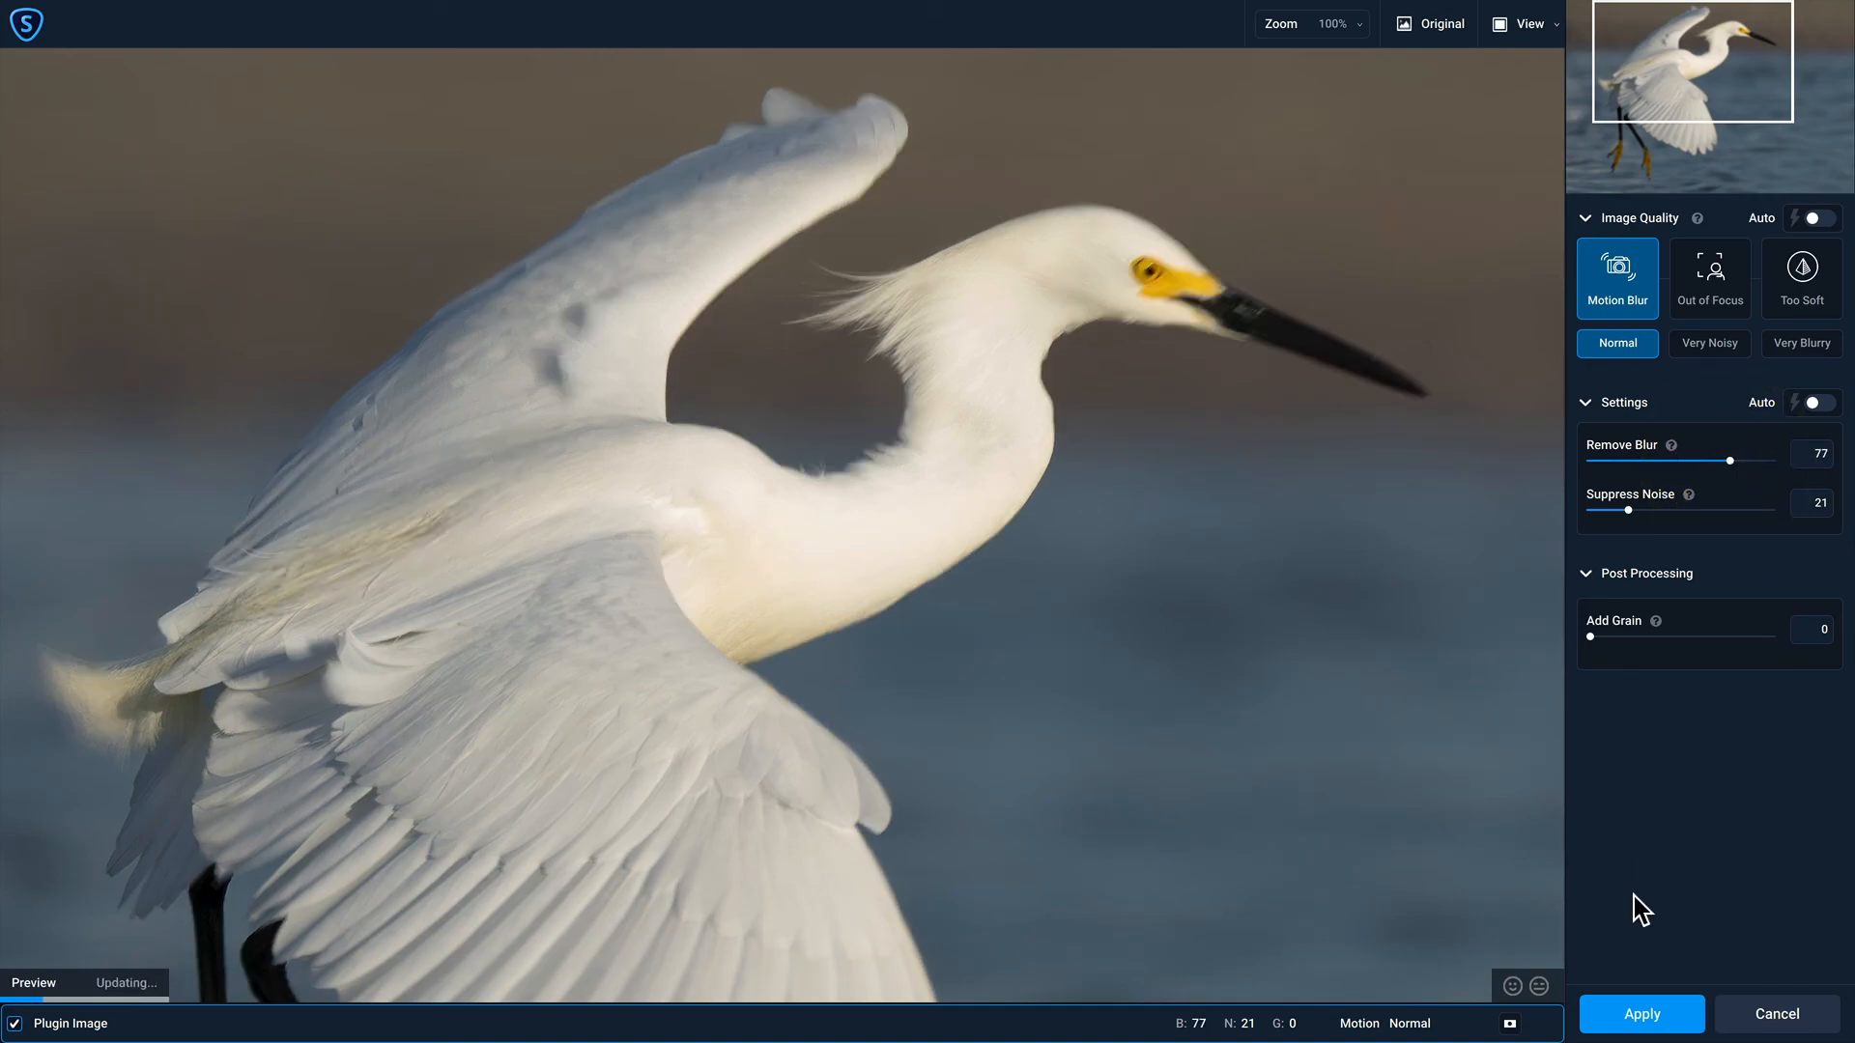
left_click(1639, 1011)
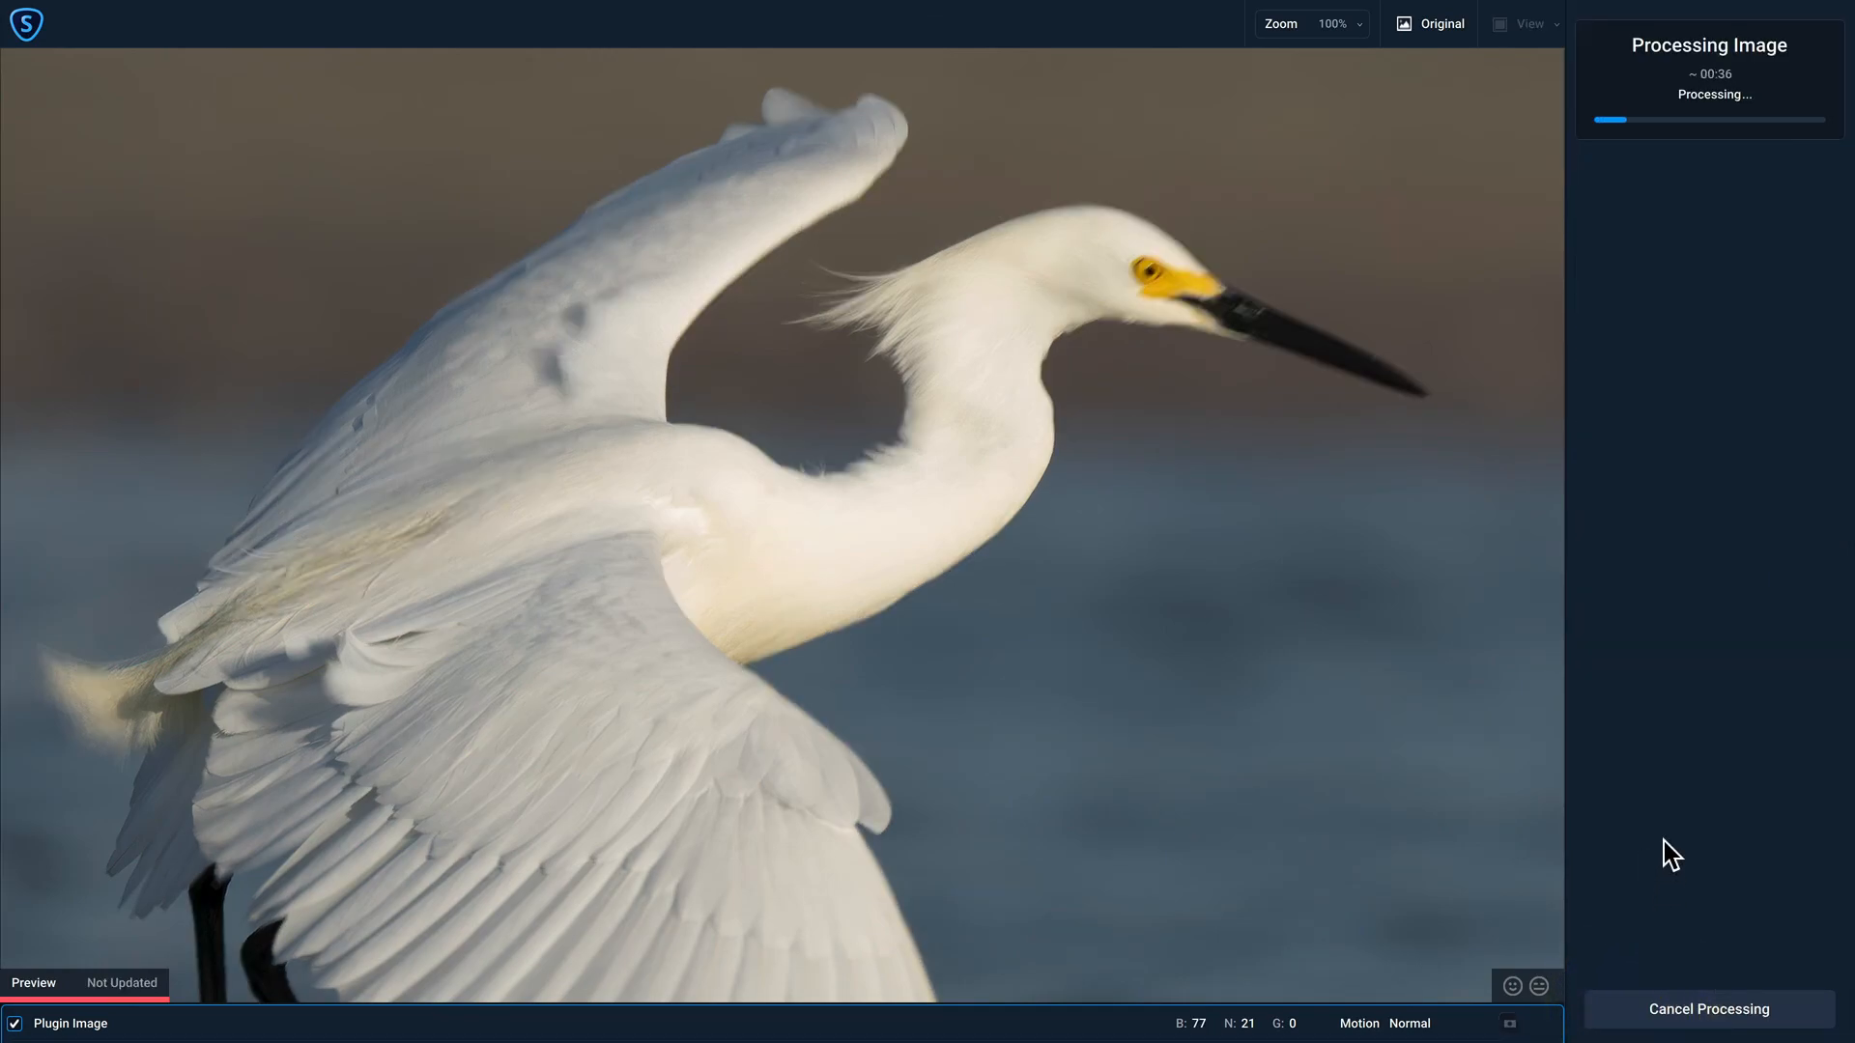